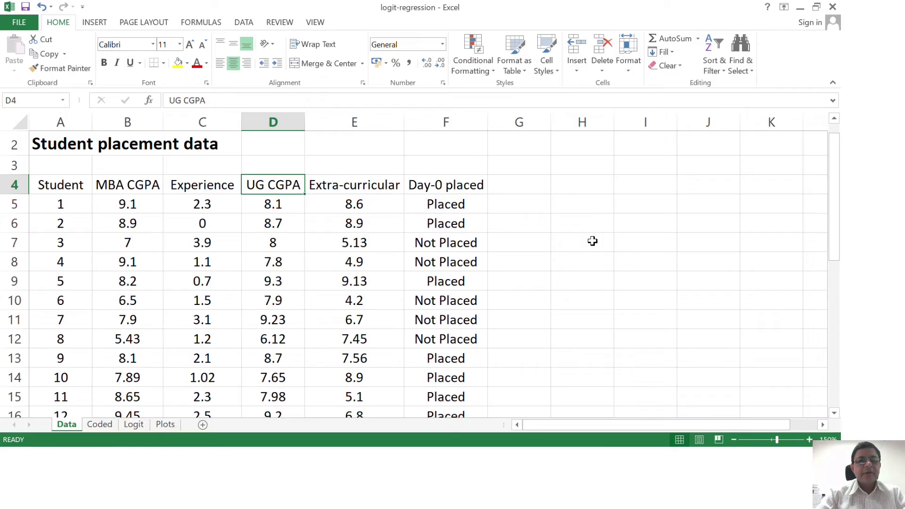
# Step: Review the students' work experience values down the Experience column of the student placement data
pyautogui.press('Left')
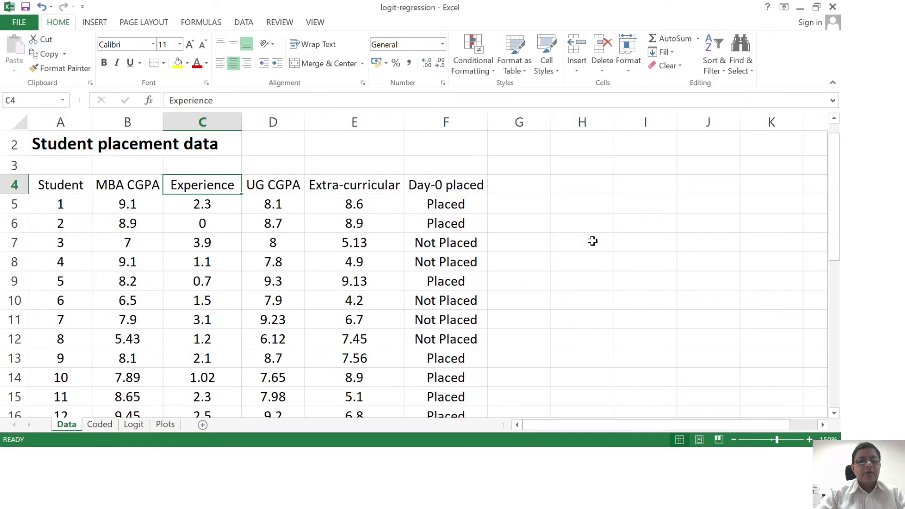
pyautogui.press('Down')
pyautogui.press('Down')
pyautogui.press('Down')
pyautogui.press('Down')
pyautogui.press('Down')
pyautogui.press('Down')
pyautogui.press('Down')
pyautogui.press('Down')
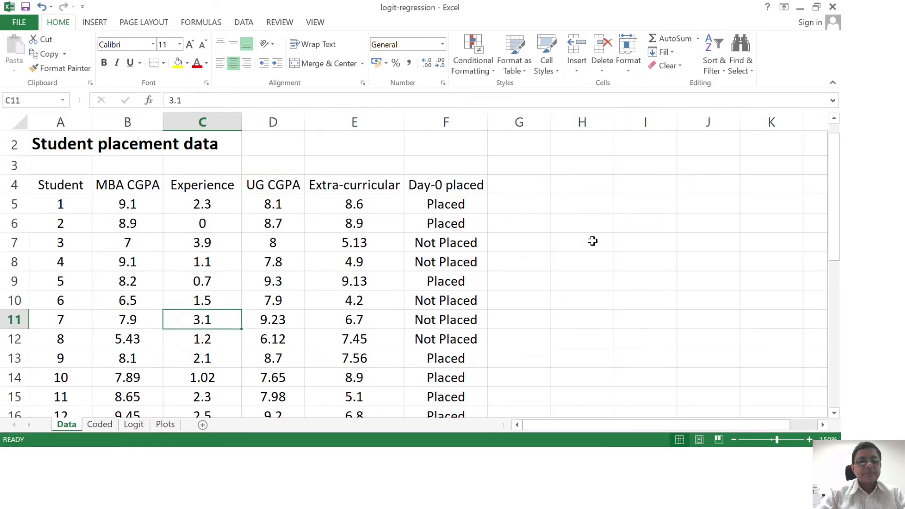
pyautogui.press('Down')
pyautogui.press('Down')
pyautogui.press('Down')
pyautogui.press('Down')
pyautogui.press('Down')
pyautogui.press('Down')
pyautogui.press('Down')
pyautogui.press('Down')
pyautogui.press('Down')
pyautogui.press('Down')
pyautogui.press('Down')
pyautogui.press('Down')
pyautogui.press('Down')
pyautogui.press('Down')
pyautogui.press('Down')
pyautogui.press('Down')
pyautogui.press('Down')
pyautogui.press('Down')
pyautogui.press('Down')
pyautogui.press('Down')
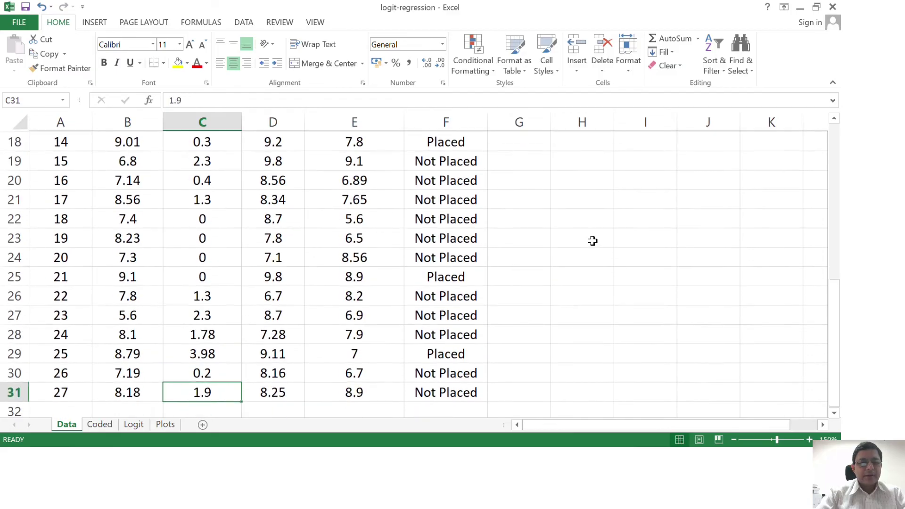
pyautogui.press('Up')
pyautogui.press('Up')
pyautogui.press('Up')
pyautogui.press('Up')
pyautogui.press('Up')
pyautogui.press('Up')
pyautogui.press('Up')
pyautogui.press('Up')
pyautogui.press('Up')
pyautogui.press('Up')
pyautogui.press('Up')
pyautogui.press('Up')
pyautogui.press('Up')
pyautogui.press('Up')
pyautogui.press('Up')
pyautogui.press('Up')
pyautogui.press('Up')
pyautogui.press('Up')
pyautogui.press('Up')
pyautogui.press('Up')
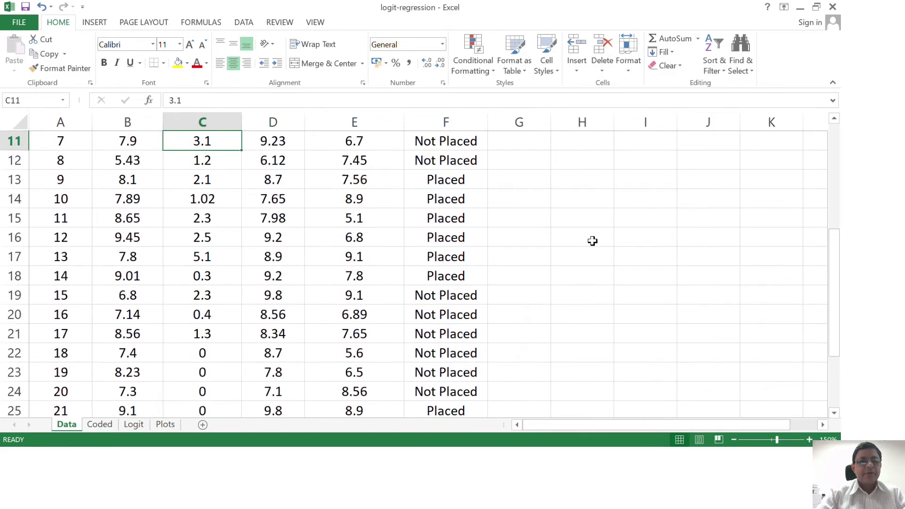
pyautogui.press('Down')
pyautogui.press('Down')
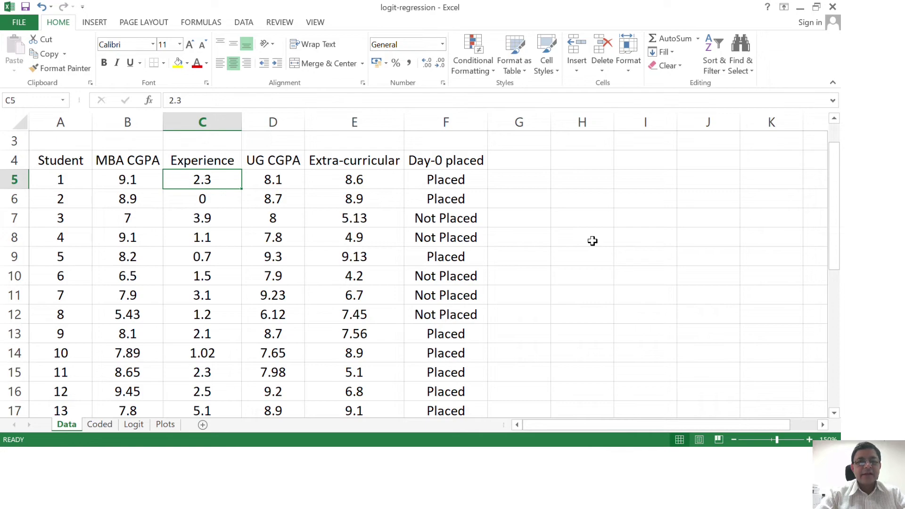
# Step: Review the Extra-curricular column's scores from its header down to student 9
pyautogui.press('Right')
pyautogui.press('Right')
pyautogui.press('Up')
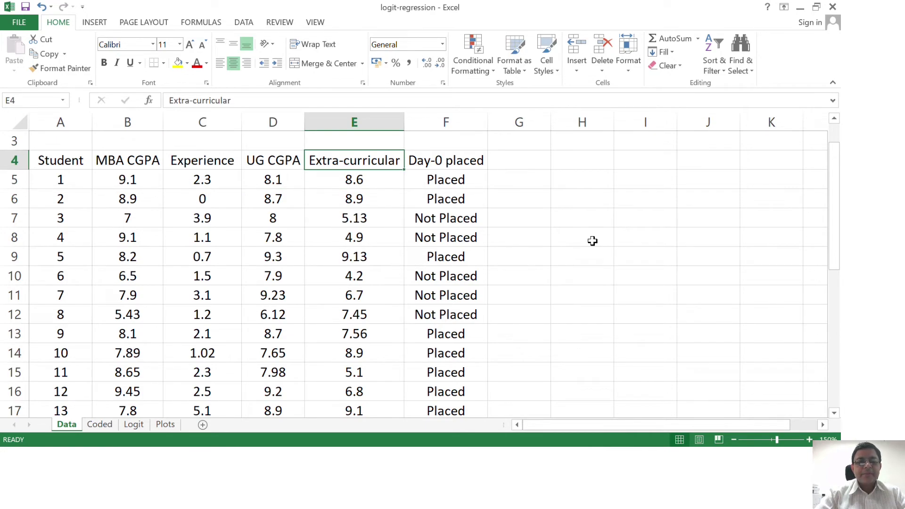
pyautogui.press('Down')
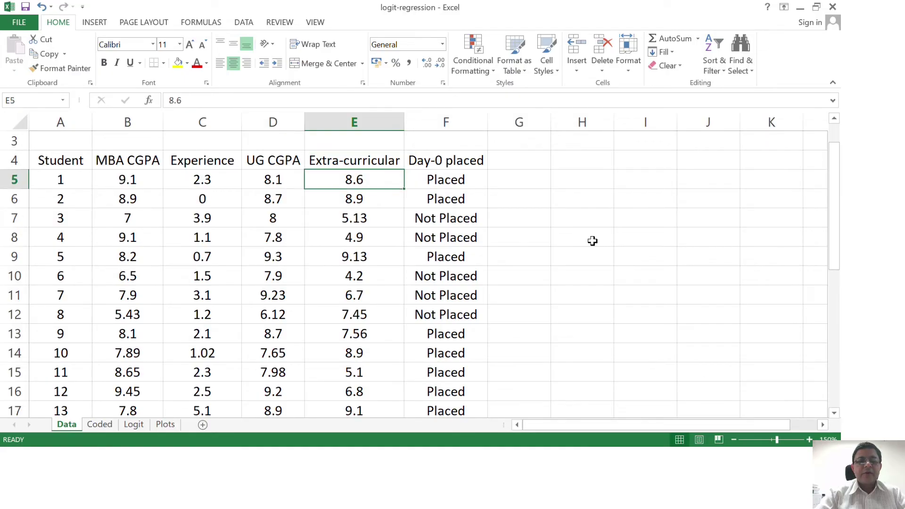
pyautogui.press('Up')
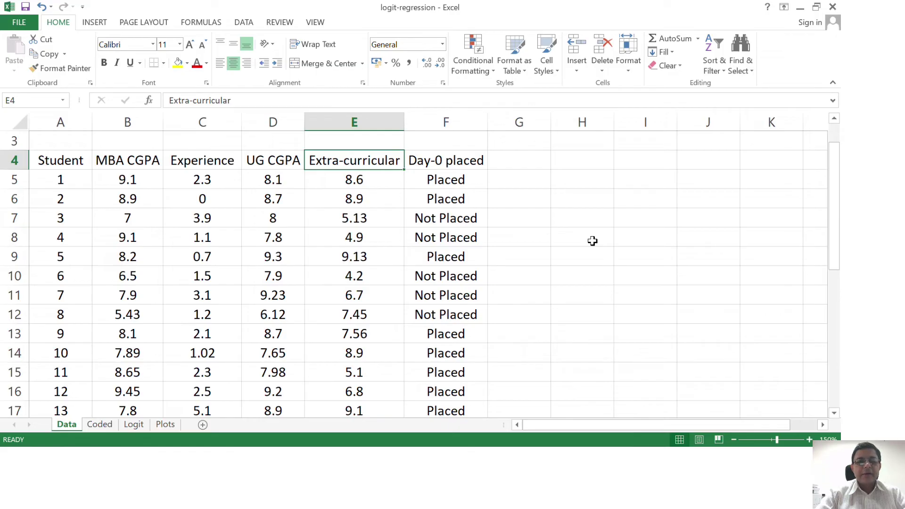
pyautogui.press('Down')
pyautogui.press('Down')
pyautogui.press('Down')
pyautogui.press('Down')
pyautogui.press('Down')
pyautogui.press('Down')
pyautogui.press('Down')
pyautogui.press('Down')
pyautogui.press('Down')
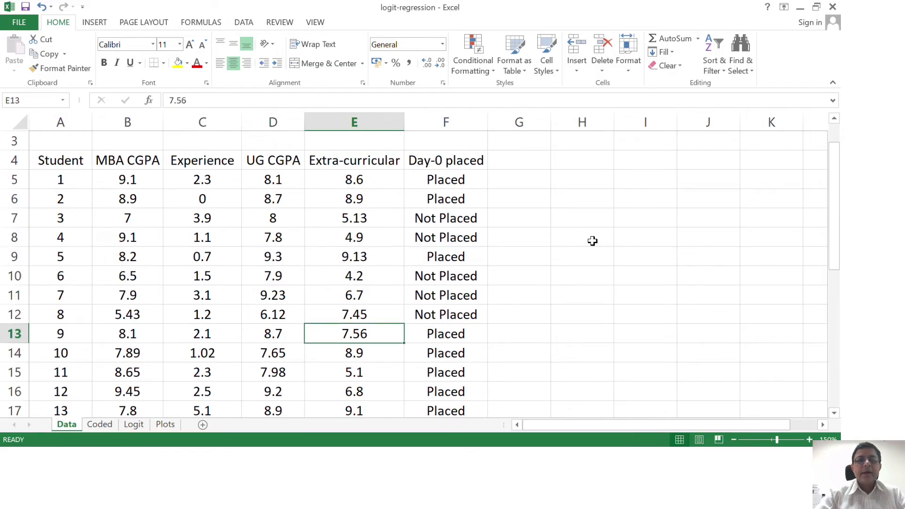
pyautogui.press('Up')
pyautogui.press('Up')
pyautogui.press('Up')
pyautogui.press('Up')
pyautogui.press('Up')
pyautogui.press('Up')
pyautogui.press('Up')
pyautogui.press('Up')
pyautogui.press('Up')
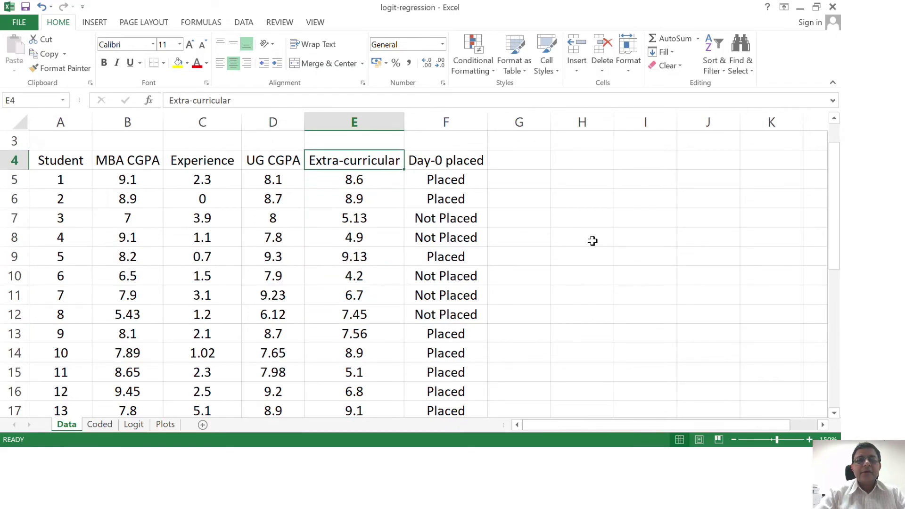
# Step: Examine the Day-0 placed column and the placement outcomes of the first three students
pyautogui.press('Right')
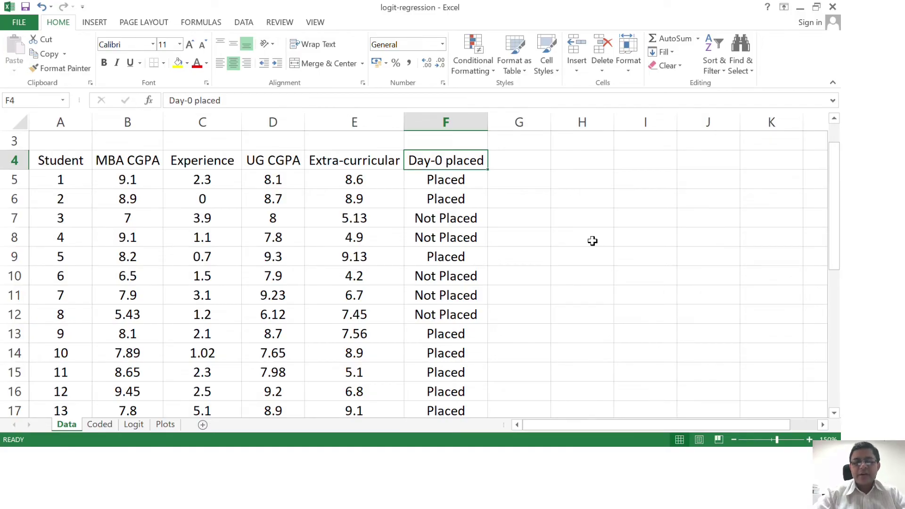
pyautogui.click(580, 210)
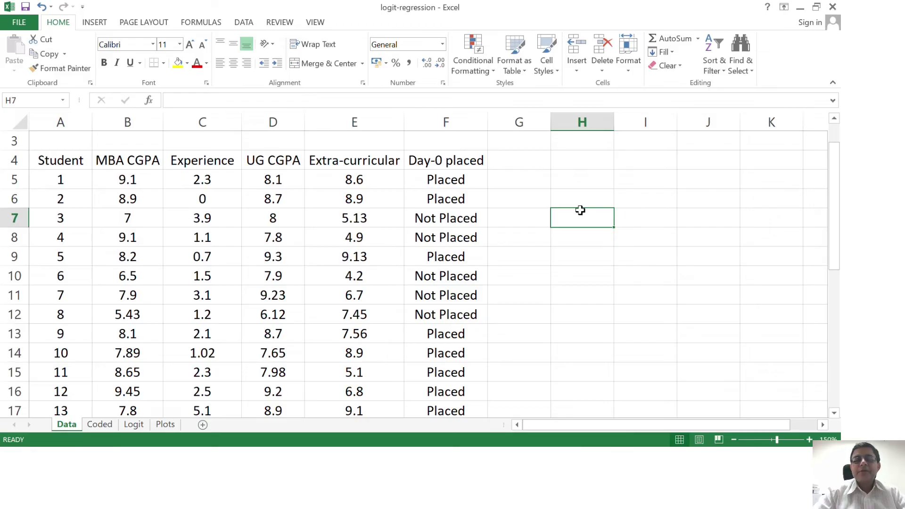
pyautogui.press('Left')
pyautogui.press('Left')
pyautogui.press('Up')
pyautogui.press('Up')
pyautogui.press('Up')
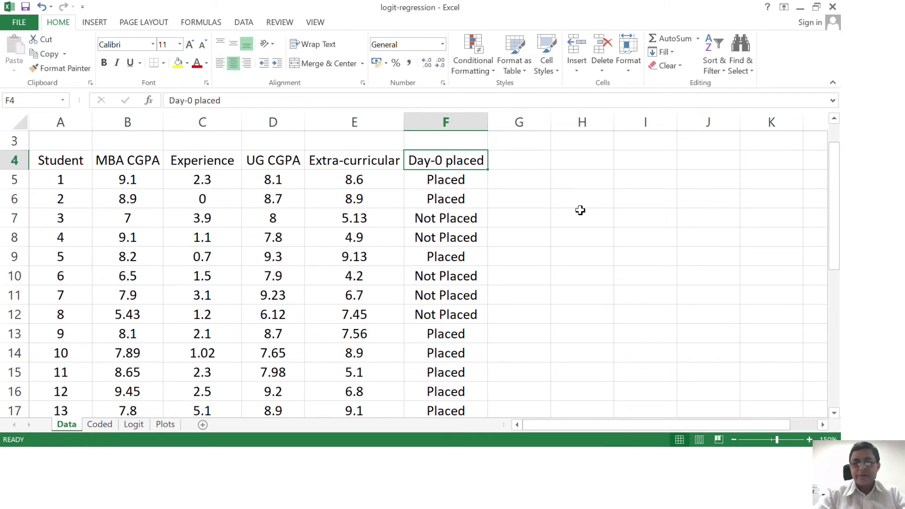
pyautogui.press('Down')
pyautogui.press('Down')
pyautogui.press('Up')
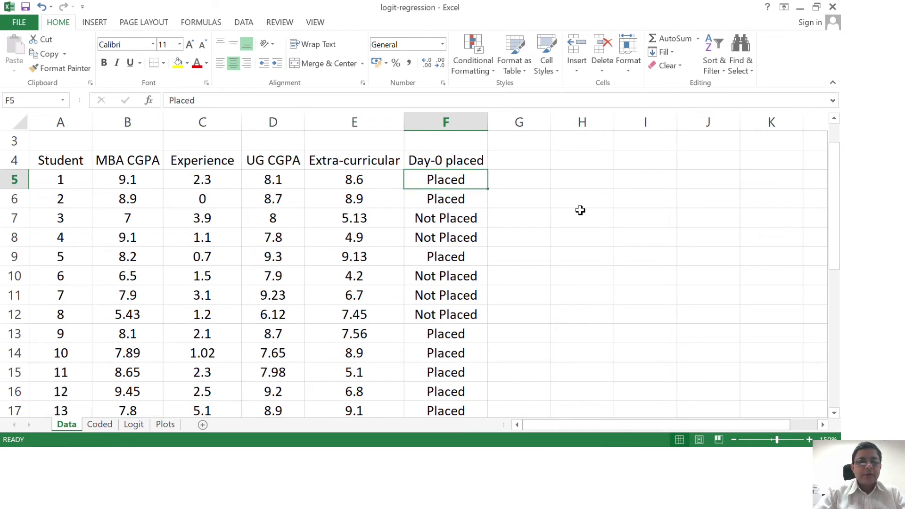
pyautogui.press('Down')
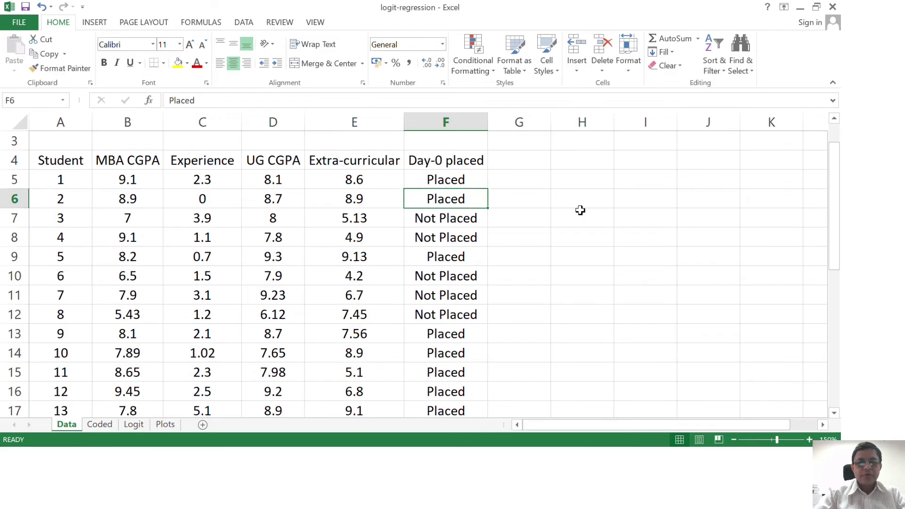
pyautogui.press('Down')
pyautogui.press('Down')
pyautogui.press('Up')
pyautogui.press('Up')
pyautogui.press('Up')
# Step: Read across student 1's MBA CGPA, experience, UG CGPA and extra-curricular values to the Day-0 placement outcome
pyautogui.press('Left')
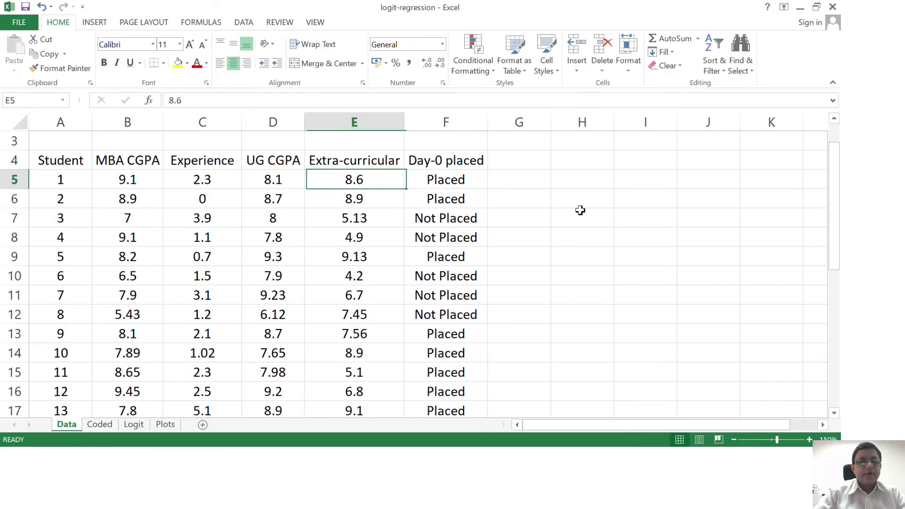
pyautogui.press('Left')
pyautogui.press('Left')
pyautogui.press('Left')
pyautogui.press('Left')
pyautogui.press('Right')
pyautogui.press('Right')
pyautogui.press('Right')
pyautogui.press('Right')
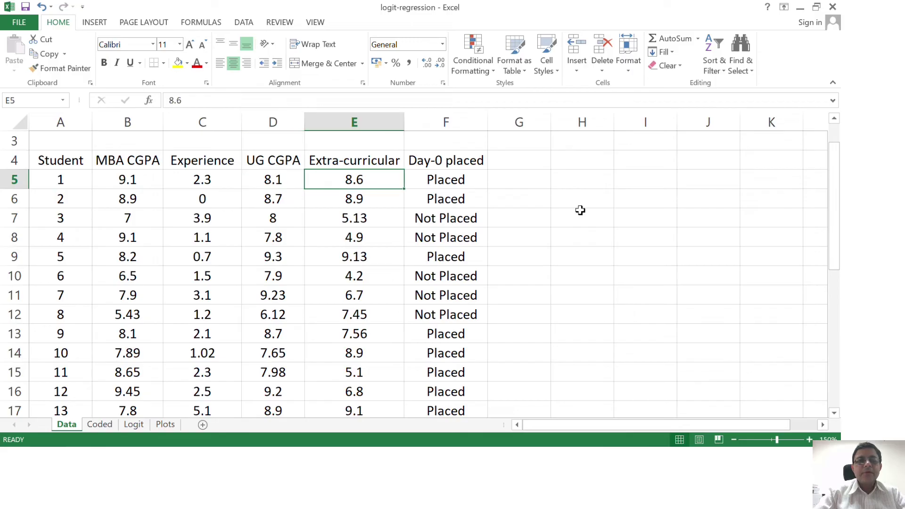
pyautogui.press('Left')
pyautogui.press('Left')
pyautogui.press('Left')
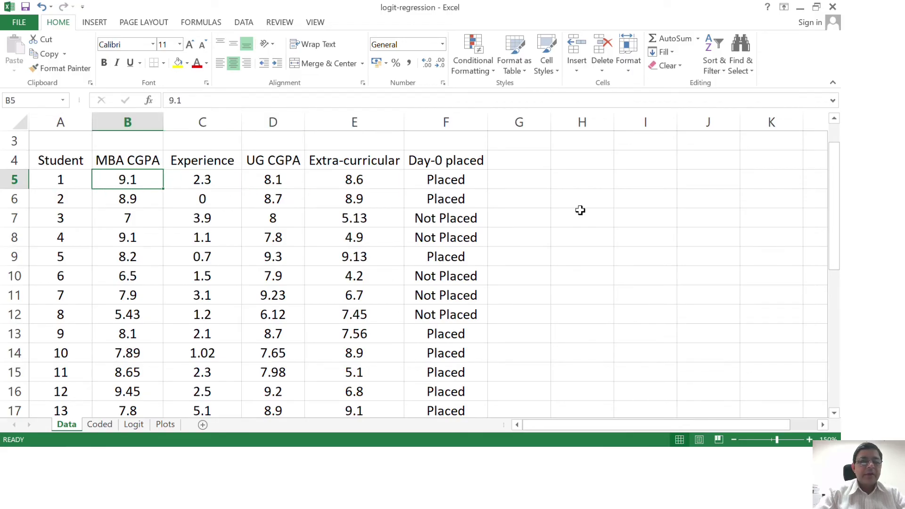
pyautogui.press('Right')
pyautogui.press('Right')
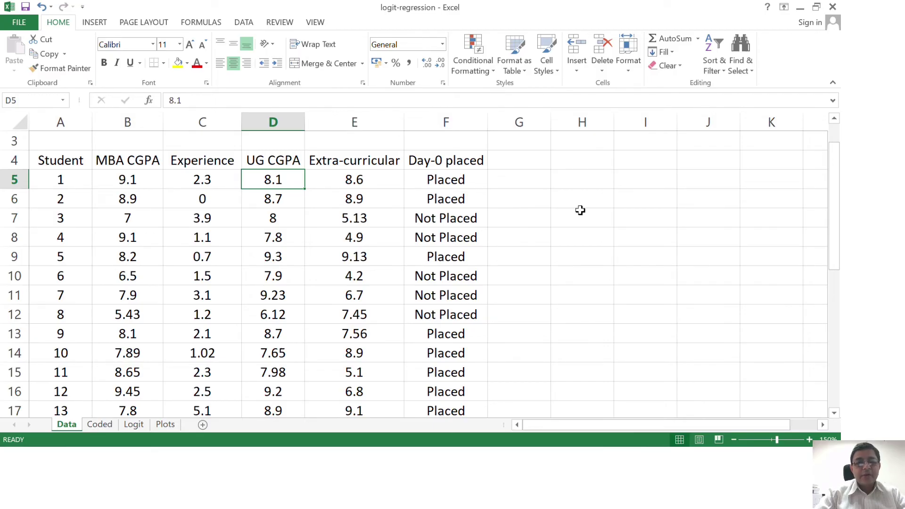
pyautogui.press('Right')
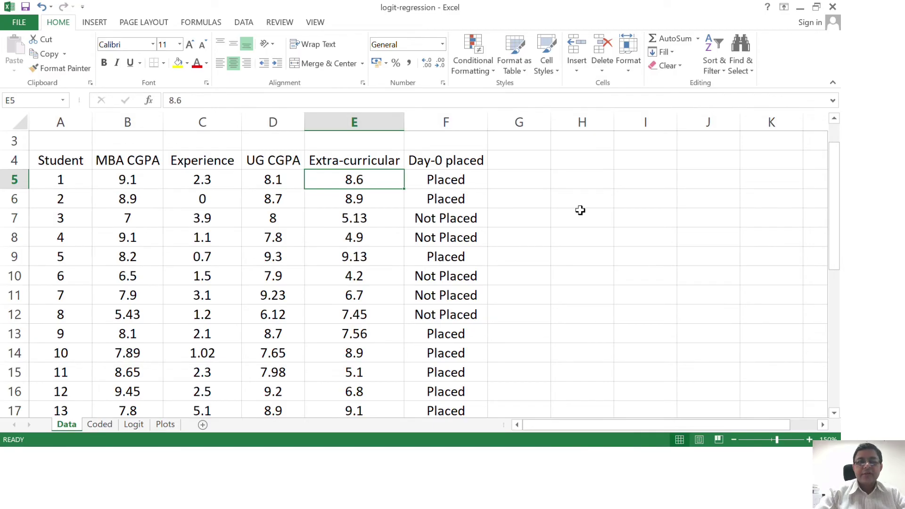
pyautogui.press('Left')
pyautogui.press('Left')
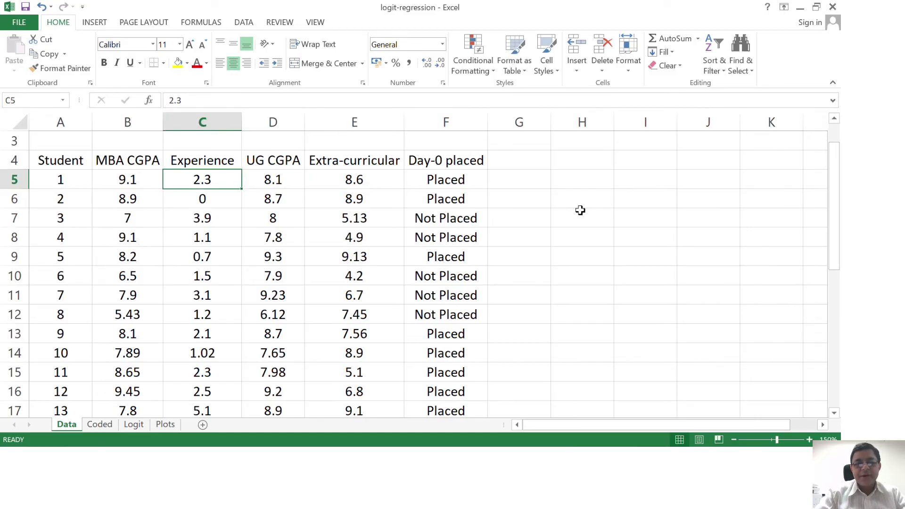
pyautogui.press('Right')
pyautogui.press('Right')
pyautogui.press('Right')
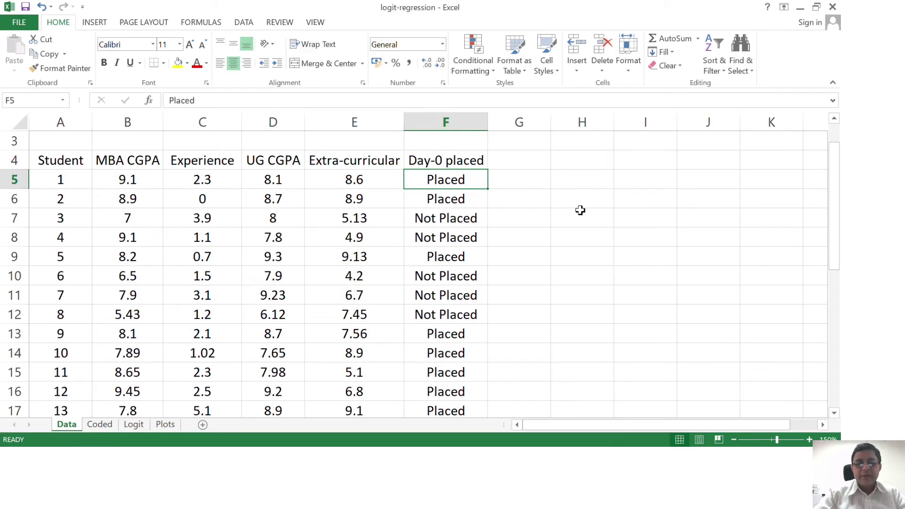
# Step: Check student 3's placement outcome and compare the student's MBA CGPA and UG CGPA with those of student 1
pyautogui.press('Down')
pyautogui.press('Down')
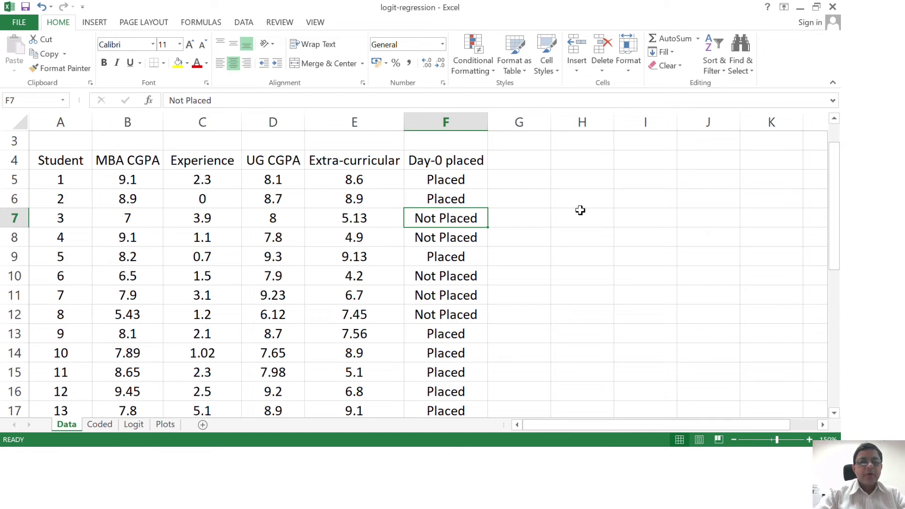
pyautogui.press('Left')
pyautogui.press('Left')
pyautogui.press('Left')
pyautogui.press('Left')
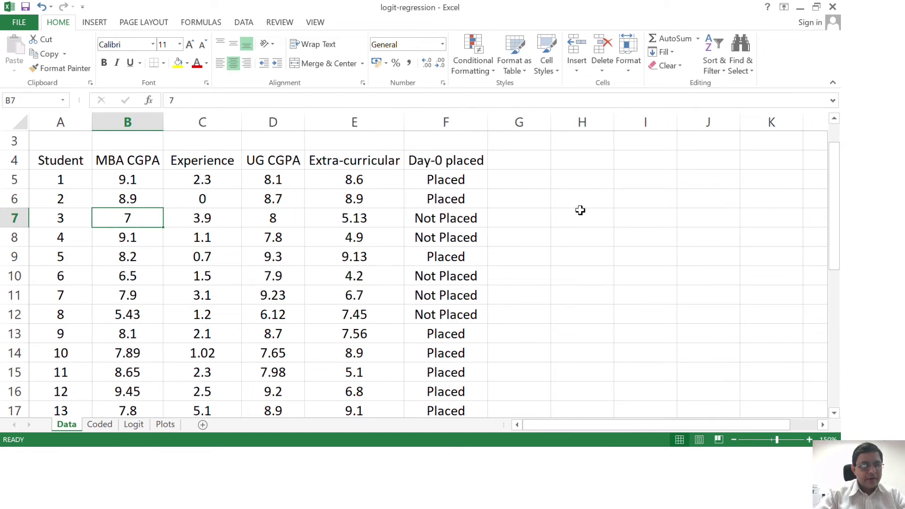
pyautogui.press('Up')
pyautogui.press('Up')
pyautogui.press('Down')
pyautogui.press('Down')
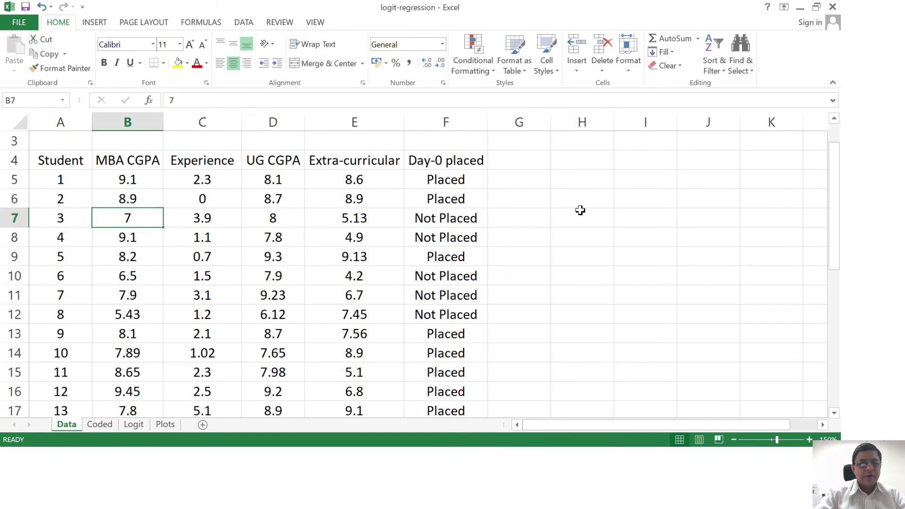
pyautogui.press('Right')
pyautogui.press('Right')
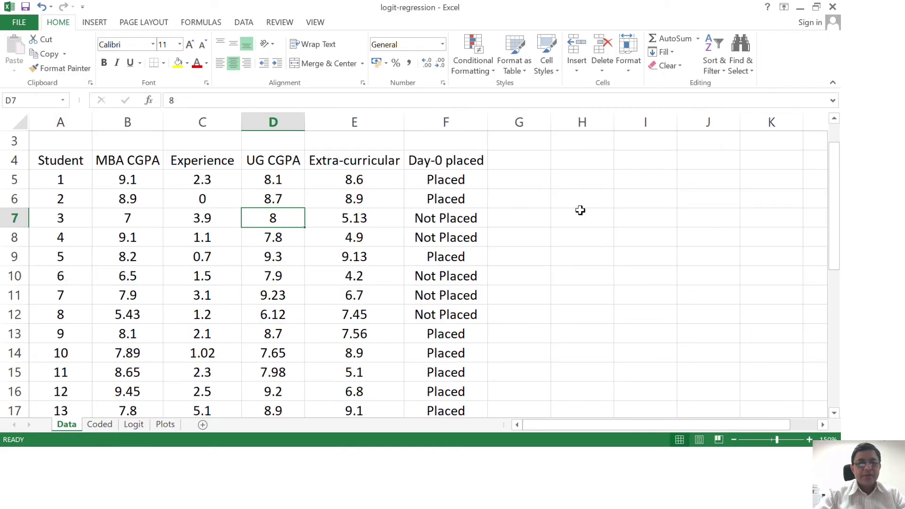
pyautogui.press('Up')
pyautogui.press('Up')
pyautogui.press('Down')
pyautogui.press('Down')
# Step: Compare student 3's experience and extra-curricular score with student 1's, ending at the Day-0 placed header
pyautogui.press('Left')
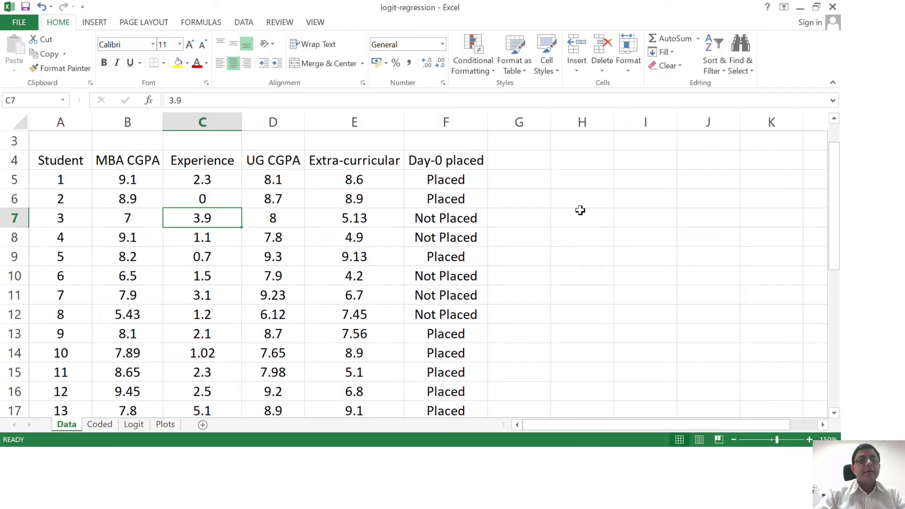
pyautogui.press('Up')
pyautogui.press('Up')
pyautogui.press('Down')
pyautogui.press('Down')
pyautogui.press('Up')
pyautogui.press('Up')
pyautogui.press('Down')
pyautogui.press('Down')
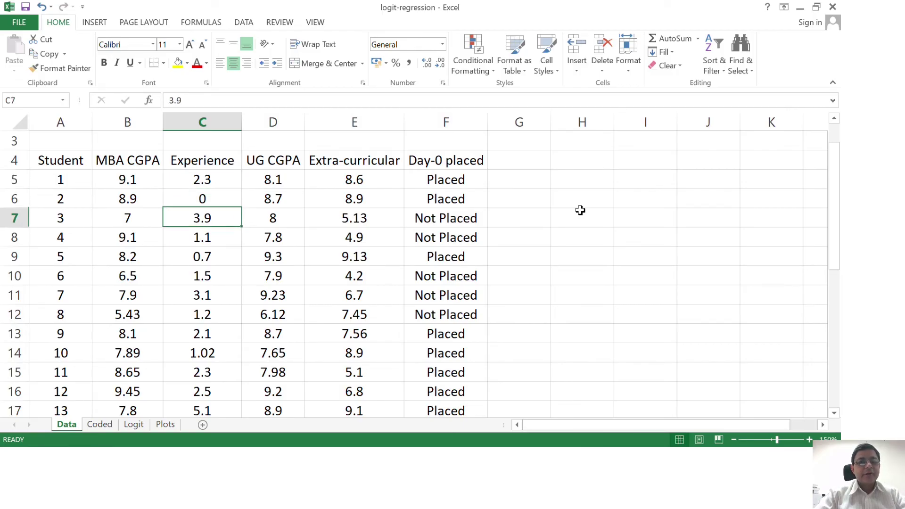
pyautogui.press('Right')
pyautogui.press('Right')
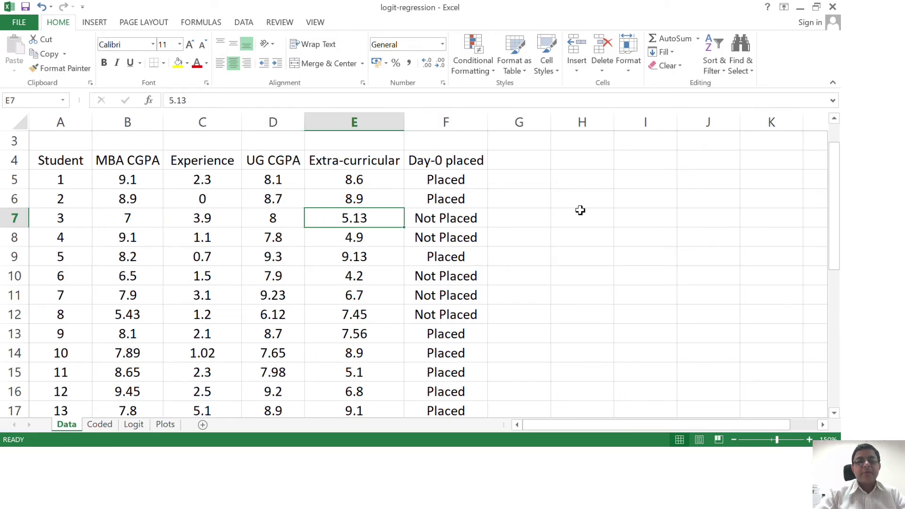
pyautogui.press('Up')
pyautogui.press('Up')
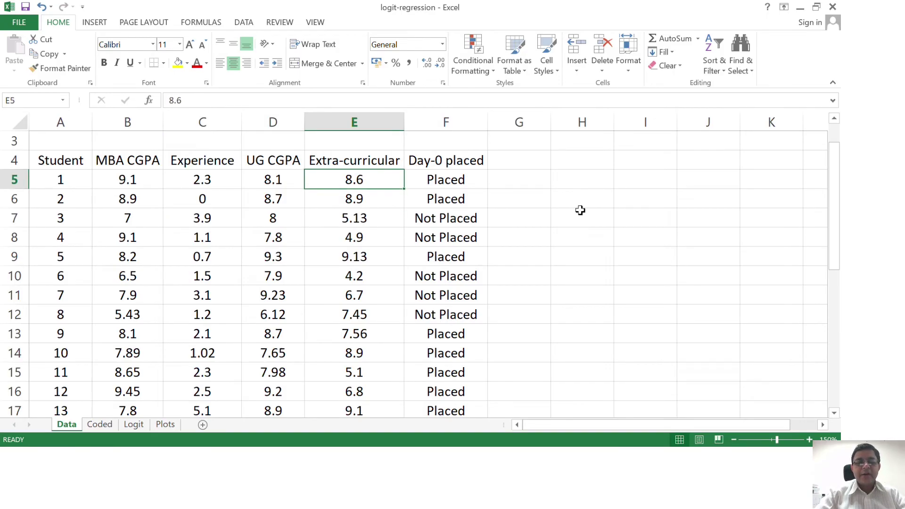
pyautogui.press('Down')
pyautogui.press('Down')
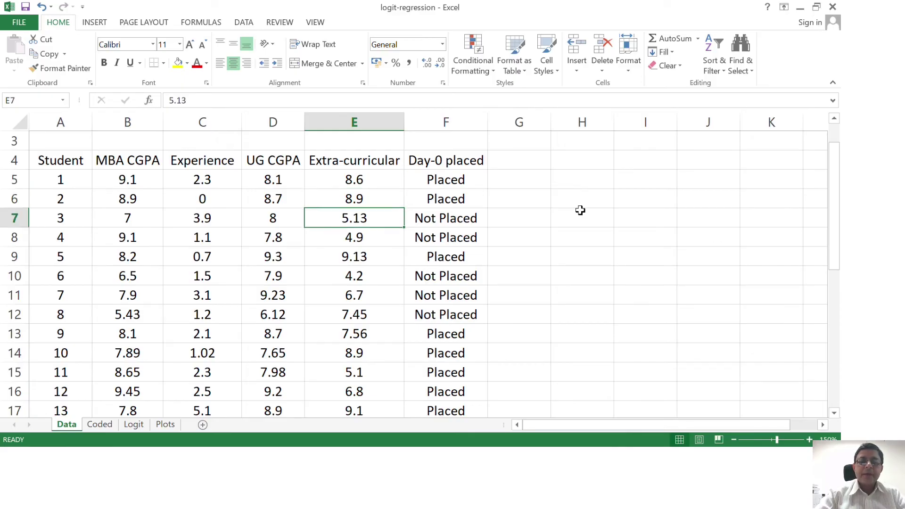
pyautogui.press('Right')
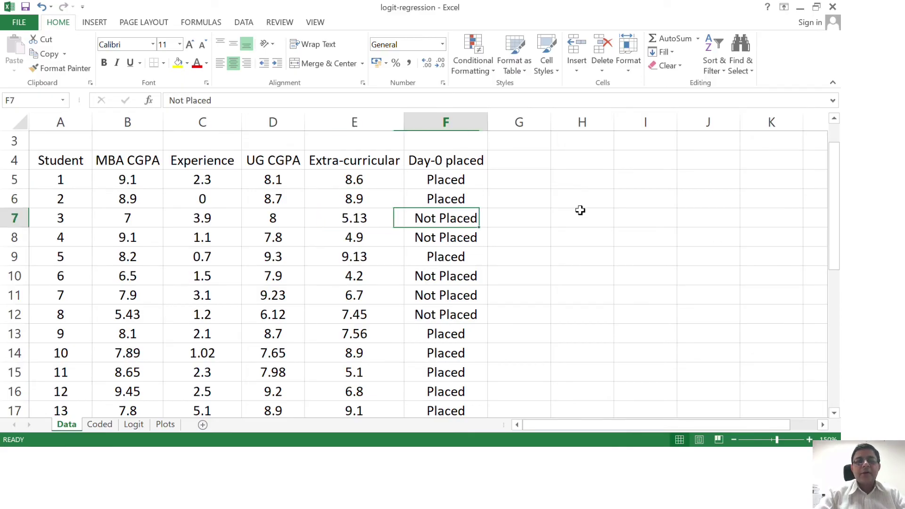
pyautogui.press('Up')
pyautogui.press('Up')
pyautogui.press('Up')
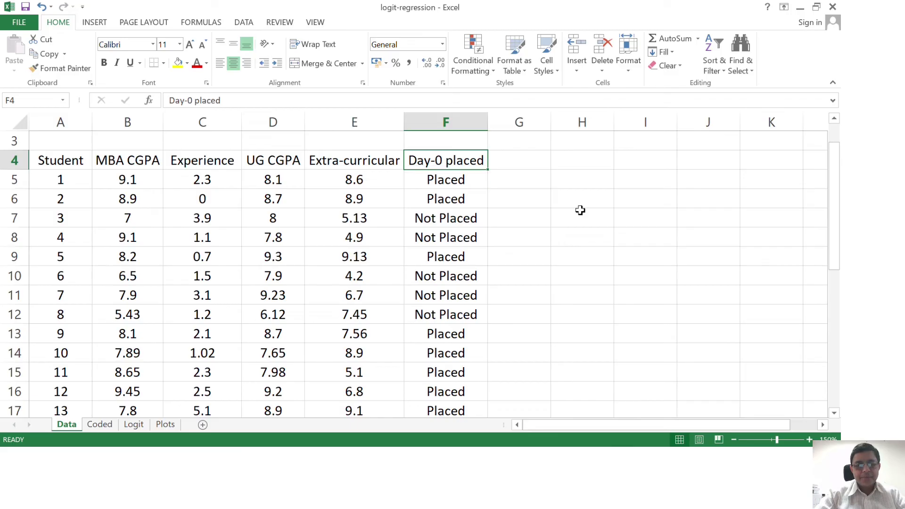
# Step: Scan the placement outcomes of all students down to the last record and return to the start of the sheet
pyautogui.press('Down')
pyautogui.press('Down')
pyautogui.press('Down')
pyautogui.press('Down')
pyautogui.press('Down')
pyautogui.press('Down')
pyautogui.press('Down')
pyautogui.press('Down')
pyautogui.press('Down')
pyautogui.press('Down')
pyautogui.press('Down')
pyautogui.press('Down')
pyautogui.press('Down')
pyautogui.press('Down')
pyautogui.press('Down')
pyautogui.press('Down')
pyautogui.press('Down')
pyautogui.press('Down')
pyautogui.press('Down')
pyautogui.press('Down')
pyautogui.press('Down')
pyautogui.press('Down')
pyautogui.press('Down')
pyautogui.press('Down')
pyautogui.press('Down')
pyautogui.press('Down')
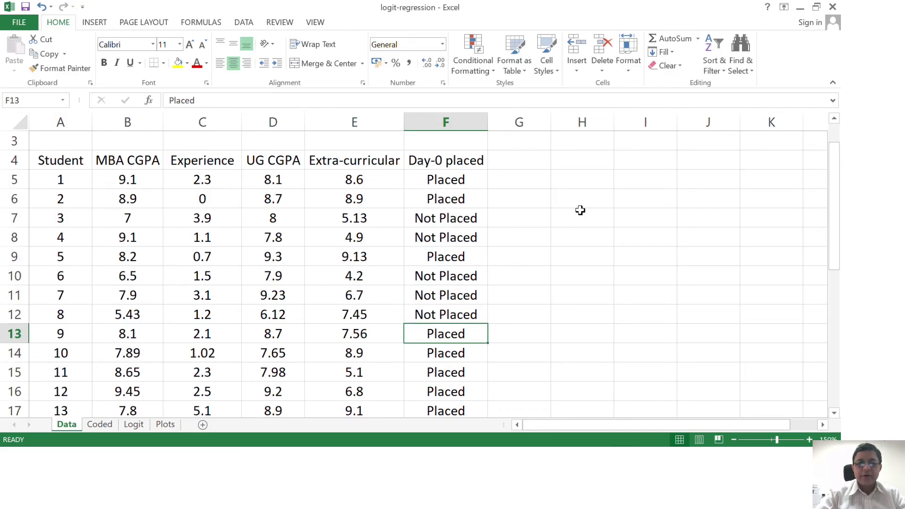
pyautogui.press('Down')
pyautogui.press('Down')
pyautogui.press('Down')
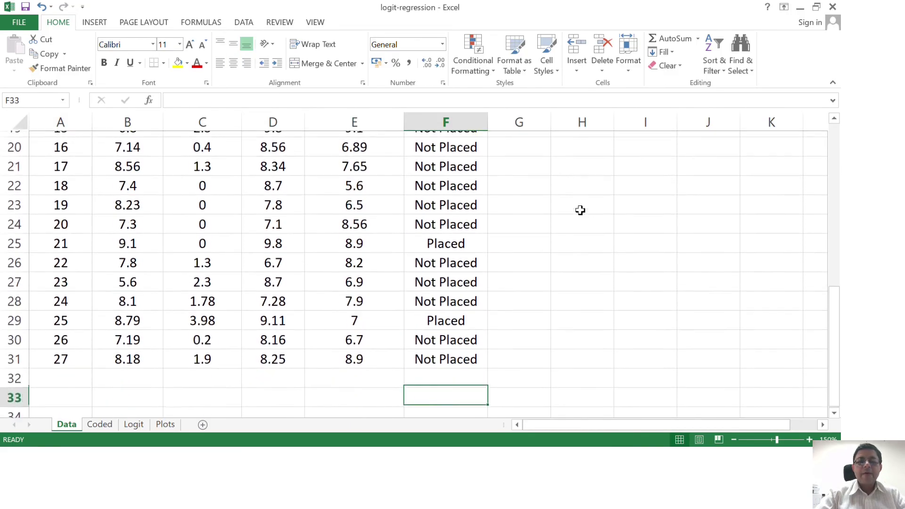
pyautogui.press('Up')
pyautogui.press('Up')
pyautogui.press('Up')
pyautogui.press('Up')
pyautogui.press('Up')
pyautogui.press('Up')
pyautogui.press('Up')
pyautogui.press('Up')
pyautogui.press('Up')
pyautogui.press('Up')
pyautogui.press('Up')
pyautogui.press('Up')
pyautogui.press('Up')
pyautogui.press('Up')
pyautogui.press('Up')
pyautogui.press('Up')
pyautogui.press('Up')
pyautogui.press('Up')
pyautogui.press('Up')
pyautogui.press('Up')
pyautogui.press('Up')
pyautogui.press('Up')
pyautogui.press('Up')
pyautogui.press('Up')
pyautogui.press('Up')
pyautogui.press('Up')
pyautogui.press('Up')
pyautogui.press('Up')
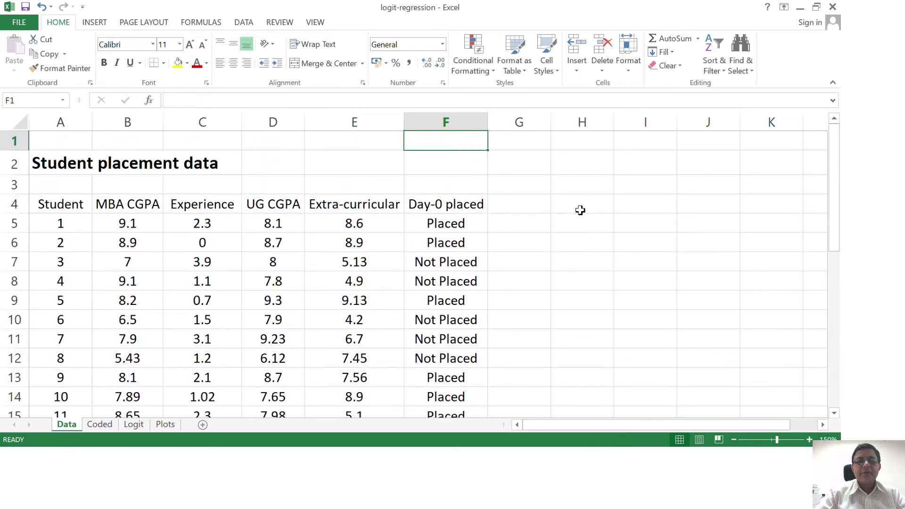
# Step: Review the header row across the predictor columns, from the MBA CGPA to the Day-0 placed outcome
pyautogui.press('Down')
pyautogui.press('Down')
pyautogui.press('Down')
pyautogui.press('Left')
pyautogui.press('Left')
pyautogui.press('Left')
pyautogui.press('Left')
pyautogui.press('Left')
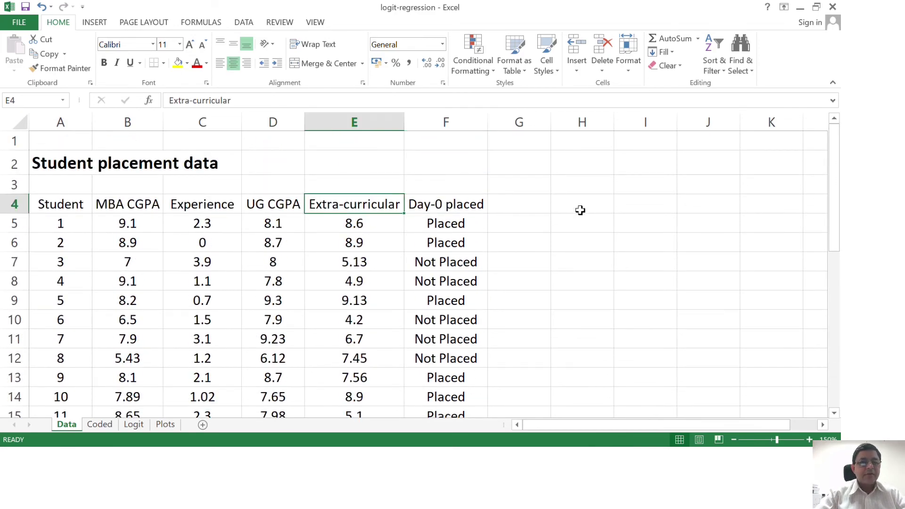
pyautogui.press('Right')
pyautogui.press('Right')
pyautogui.press('Right')
pyautogui.press('Right')
pyautogui.press('Right')
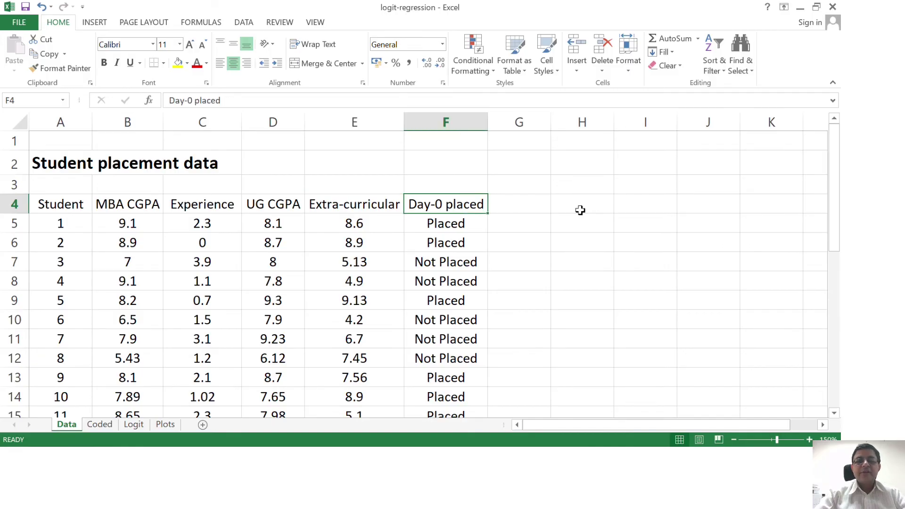
pyautogui.press('Left')
pyautogui.press('Right')
# Step: Enter the code 1 in G5 beside student 1's Placed outcome and 0 in G7 beside student 3's Not Placed outcome
pyautogui.click(486, 219)
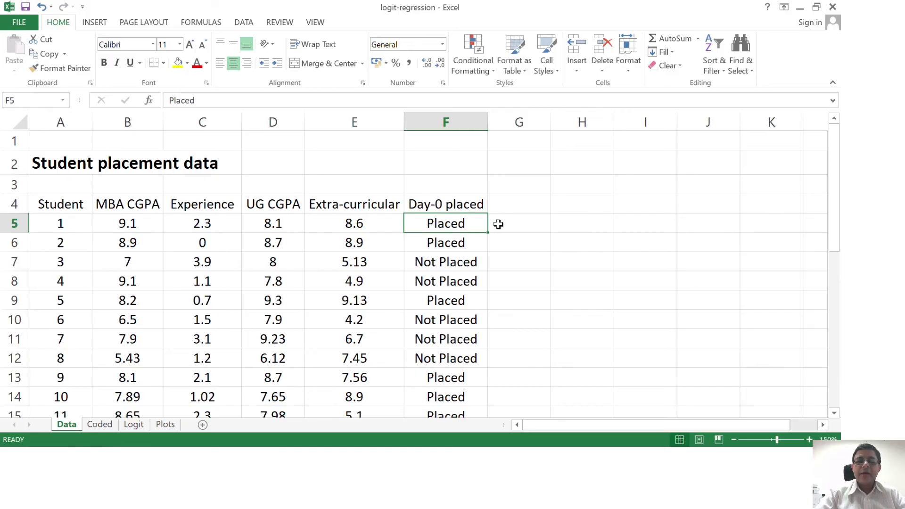
pyautogui.click(513, 223)
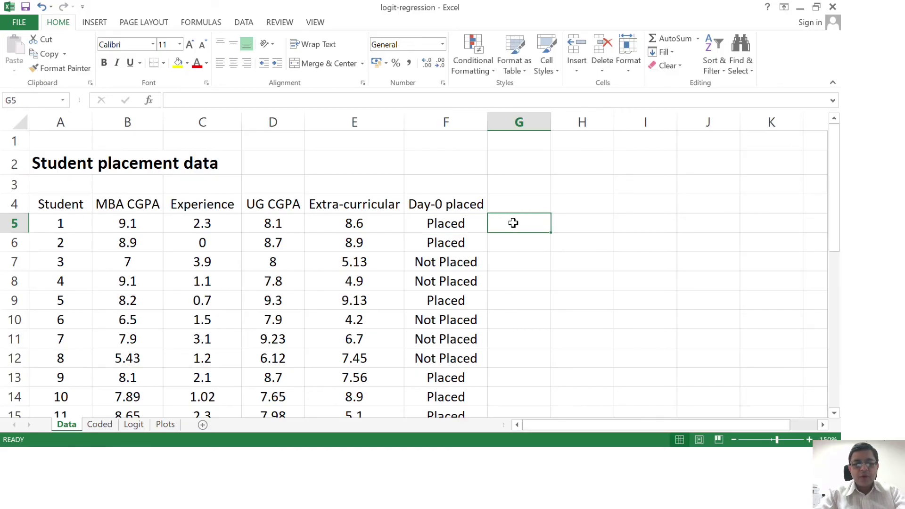
pyautogui.write('1')
pyautogui.press('Return')
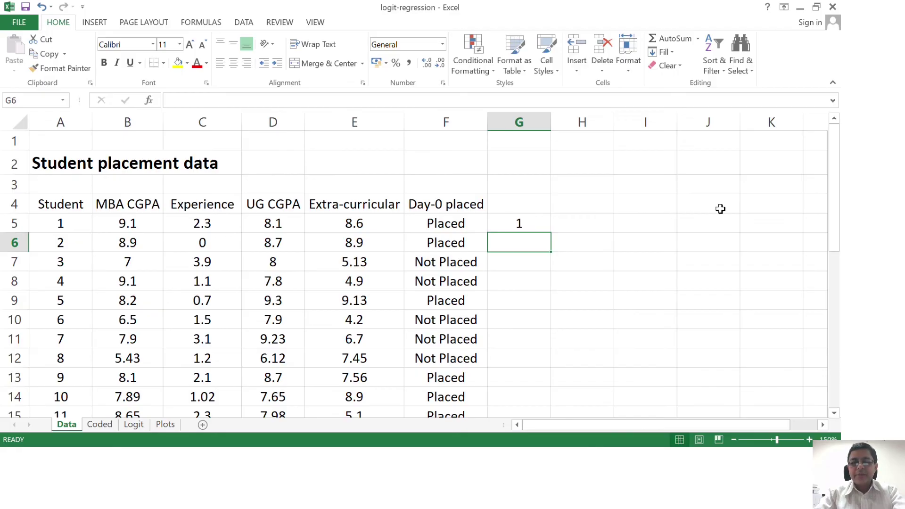
pyautogui.press('Return')
pyautogui.write('0')
pyautogui.press('Return')
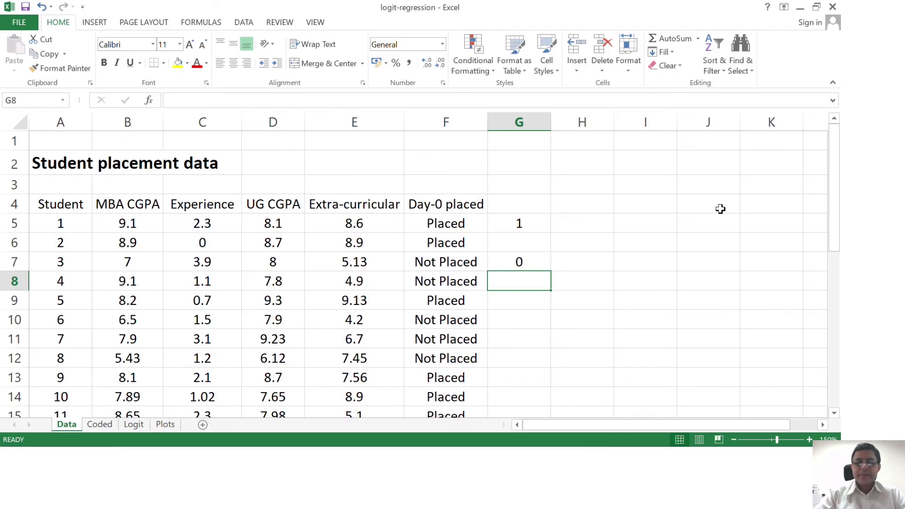
# Step: Display the Coded sheet and enlarge its view to 150%
pyautogui.click(101, 426)
pyautogui.click(549, 317)
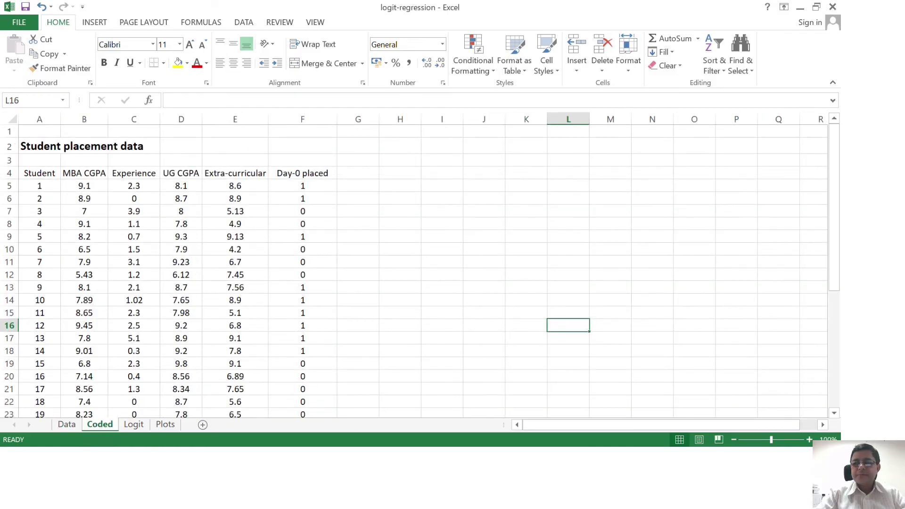
pyautogui.click(810, 439)
pyautogui.click(811, 439)
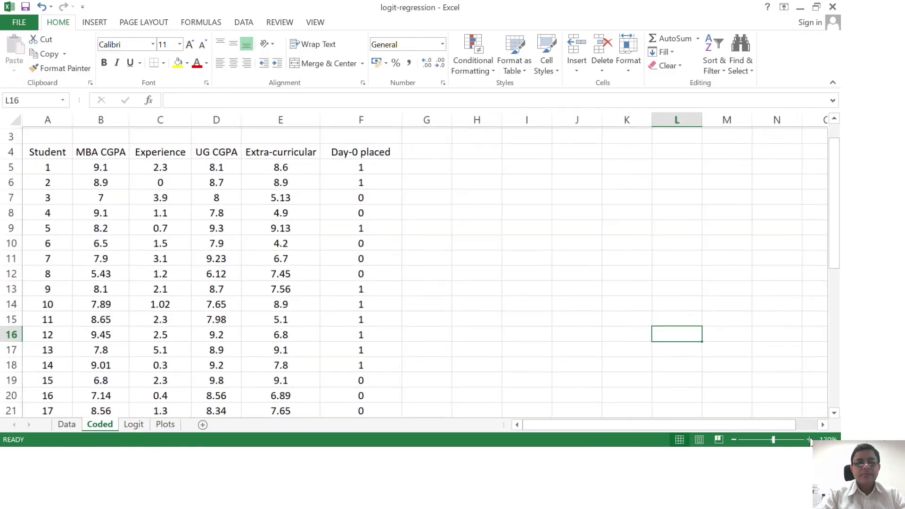
pyautogui.click(810, 439)
pyautogui.click(811, 439)
pyautogui.click(810, 439)
pyautogui.click(503, 253)
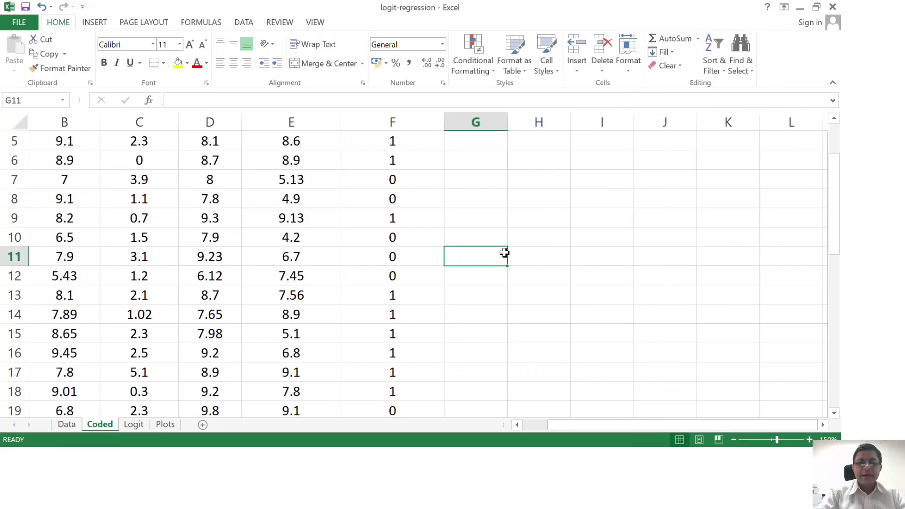
# Step: Select the coded table from the Student header in A4 across to the Extra-curricular column and down to row 33
pyautogui.press('Left')
pyautogui.press('Left')
pyautogui.press('Left')
pyautogui.press('Left')
pyautogui.press('Left')
pyautogui.press('Left')
pyautogui.press('Up')
pyautogui.press('Up')
pyautogui.press('Up')
pyautogui.press('Up')
pyautogui.press('Up')
pyautogui.press('Up')
pyautogui.press('Up')
pyautogui.press('Up')
pyautogui.press('Up')
pyautogui.press('Up')
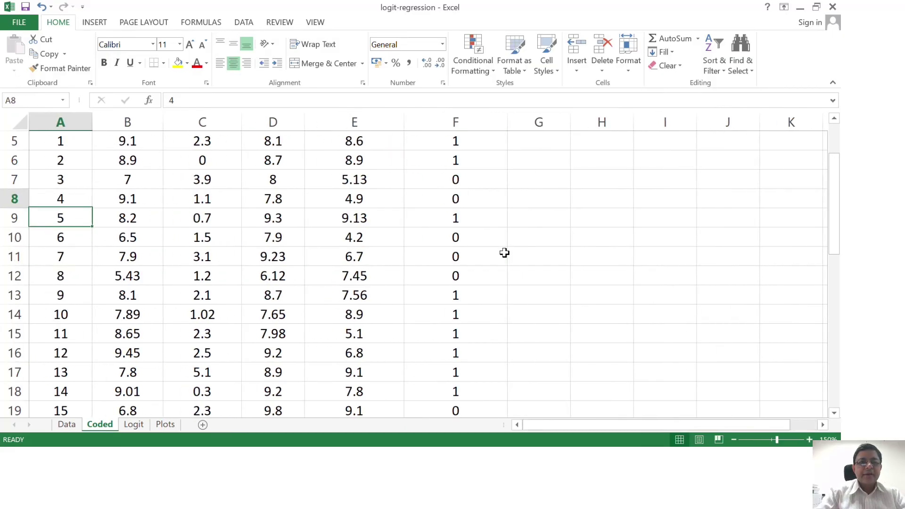
pyautogui.press('Down')
pyautogui.press('Down')
pyautogui.press('Down')
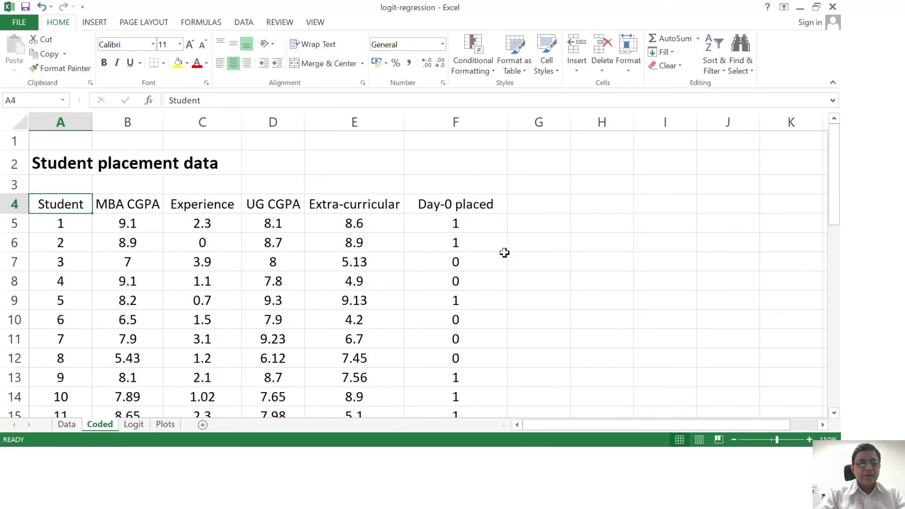
pyautogui.hotkey('shift', 'Right')
pyautogui.hotkey('shift', 'Right')
pyautogui.hotkey('shift', 'Right')
pyautogui.hotkey('shift', 'Right')
pyautogui.hotkey('shift', 'Down')
pyautogui.hotkey('shift', 'Down')
pyautogui.hotkey('shift', 'Down')
pyautogui.hotkey('shift', 'Down')
pyautogui.hotkey('shift', 'Down')
pyautogui.hotkey('shift', 'Down')
pyautogui.hotkey('shift', 'Down')
pyautogui.hotkey('shift', 'Down')
pyautogui.hotkey('shift', 'Down')
pyautogui.hotkey('shift', 'Down')
pyautogui.hotkey('shift', 'Down')
pyautogui.hotkey('shift', 'Down')
pyautogui.hotkey('shift', 'Down')
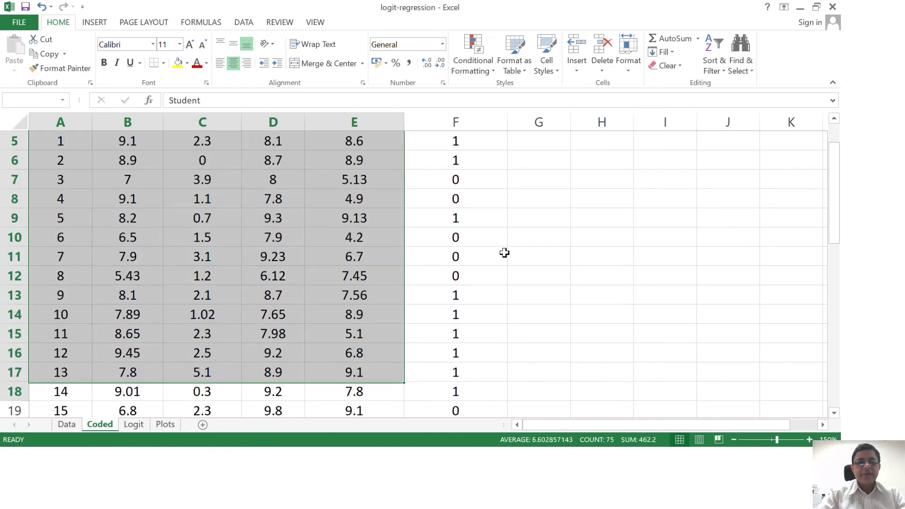
pyautogui.hotkey('shift', 'Down')
pyautogui.hotkey('shift', 'Down')
pyautogui.hotkey('shift', 'Down')
pyautogui.hotkey('shift', 'Down')
pyautogui.hotkey('shift', 'Down')
pyautogui.hotkey('shift', 'Down')
pyautogui.hotkey('shift', 'Down')
pyautogui.hotkey('shift', 'Down')
pyautogui.hotkey('shift', 'Down')
pyautogui.hotkey('shift', 'Down')
pyautogui.hotkey('shift', 'Down')
pyautogui.hotkey('shift', 'Down')
pyautogui.hotkey('shift', 'Down')
pyautogui.hotkey('shift', 'Down')
pyautogui.hotkey('shift', 'Down')
pyautogui.hotkey('shift', 'Down')
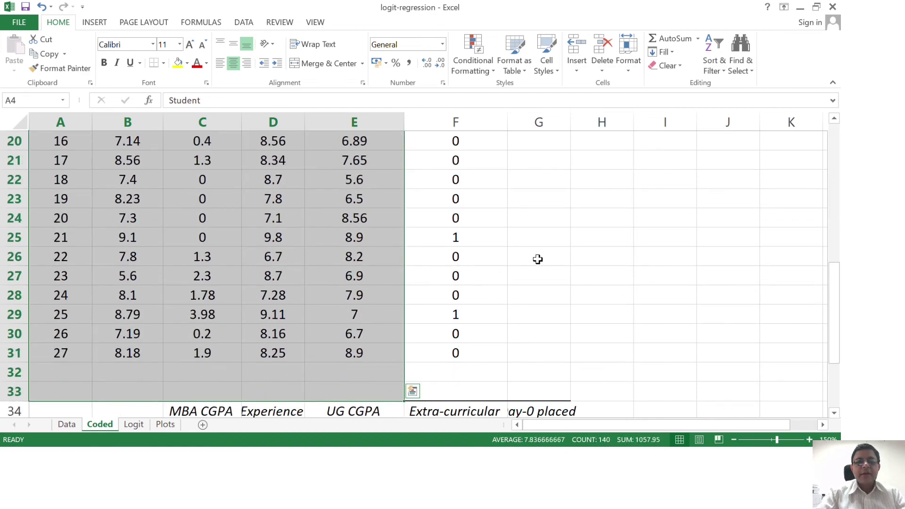
# Step: Return to the Day-0 placed header in F4 and examine the outcome codes below it for students 1 to 3
pyautogui.click(538, 259)
pyautogui.press('Up')
pyautogui.press('Up')
pyautogui.press('Up')
pyautogui.press('Up')
pyautogui.press('Up')
pyautogui.press('Up')
pyautogui.press('Up')
pyautogui.press('Up')
pyautogui.press('Up')
pyautogui.press('Up')
pyautogui.press('Up')
pyautogui.press('Up')
pyautogui.press('Up')
pyautogui.press('Up')
pyautogui.press('Up')
pyautogui.press('Up')
pyautogui.press('Up')
pyautogui.press('Up')
pyautogui.press('Up')
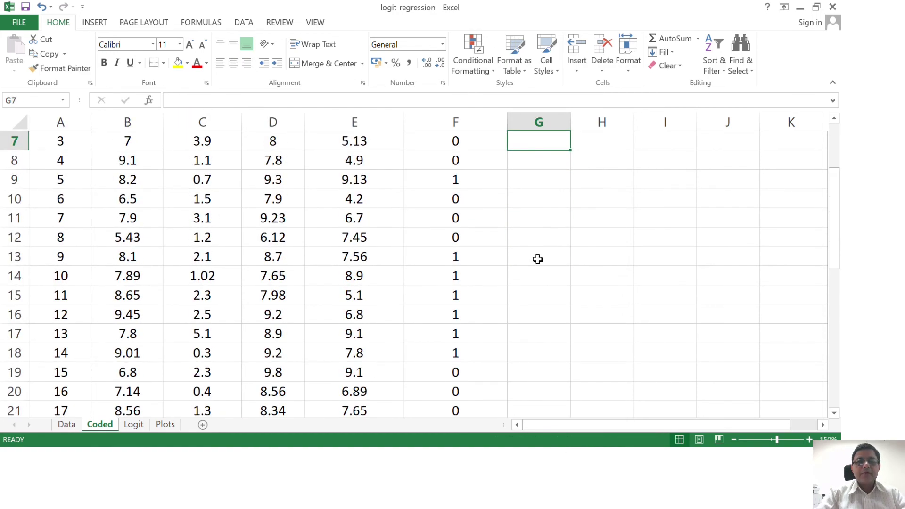
pyautogui.press('Up')
pyautogui.press('Up')
pyautogui.press('Up')
pyautogui.press('Left')
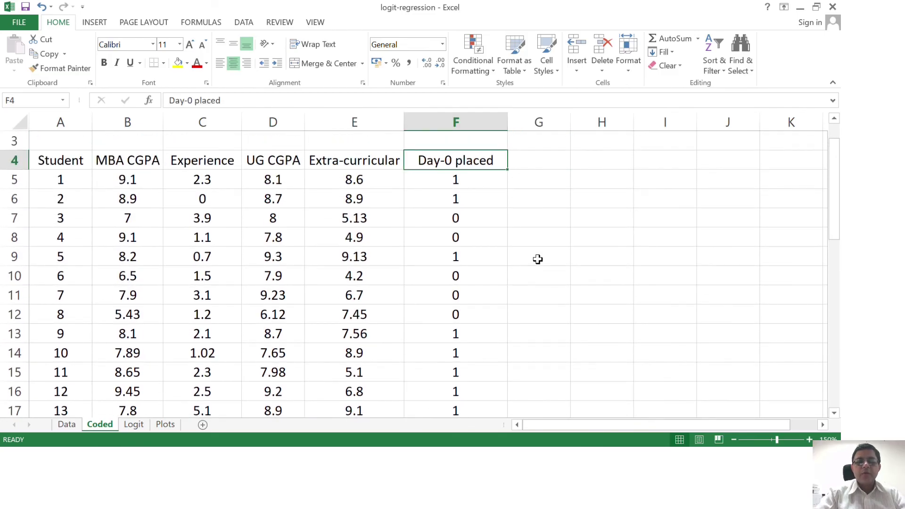
pyautogui.press('Down')
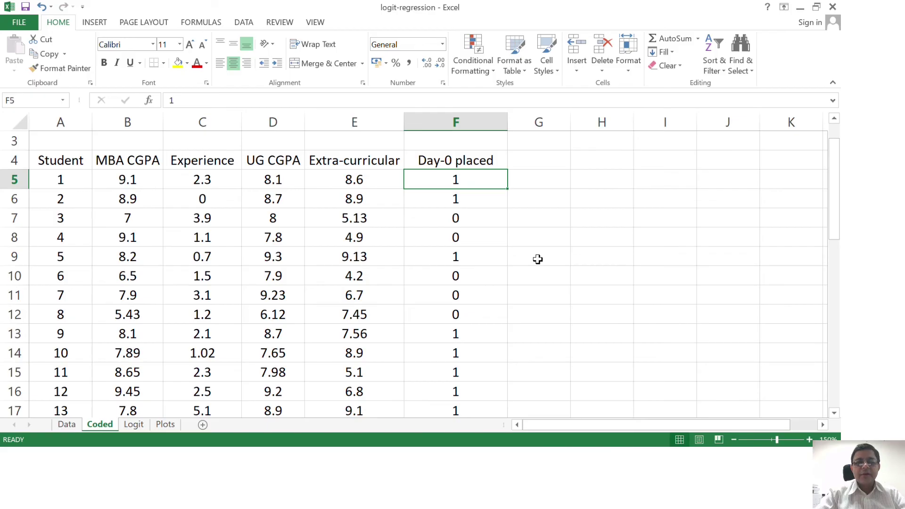
pyautogui.press('Down')
pyautogui.press('Down')
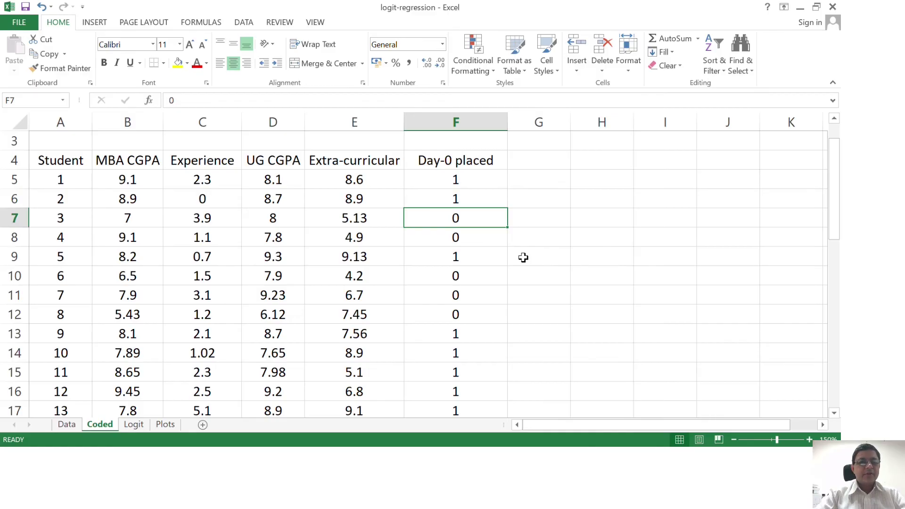
# Step: Review the predictor headers in row 4 of the coded table, from MBA CGPA to Extra-curricular
pyautogui.click(144, 159)
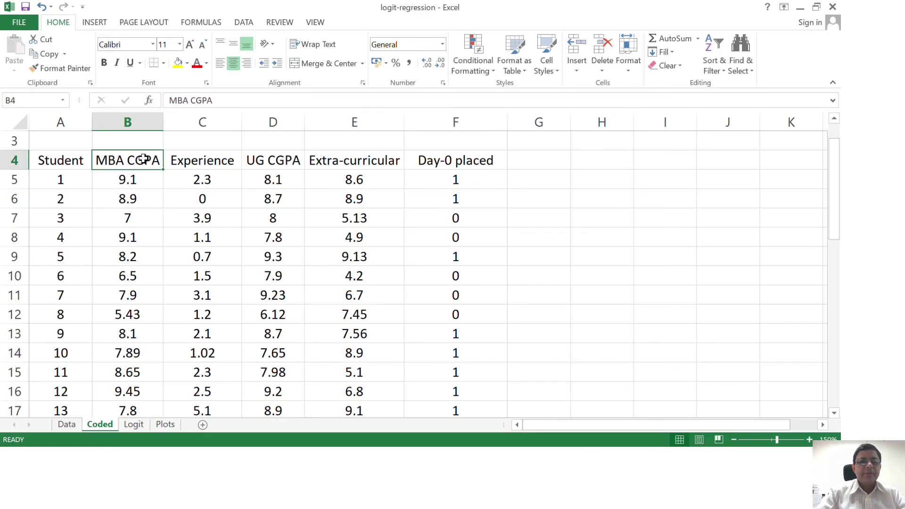
pyautogui.press('Right')
pyautogui.press('Right')
pyautogui.press('Left')
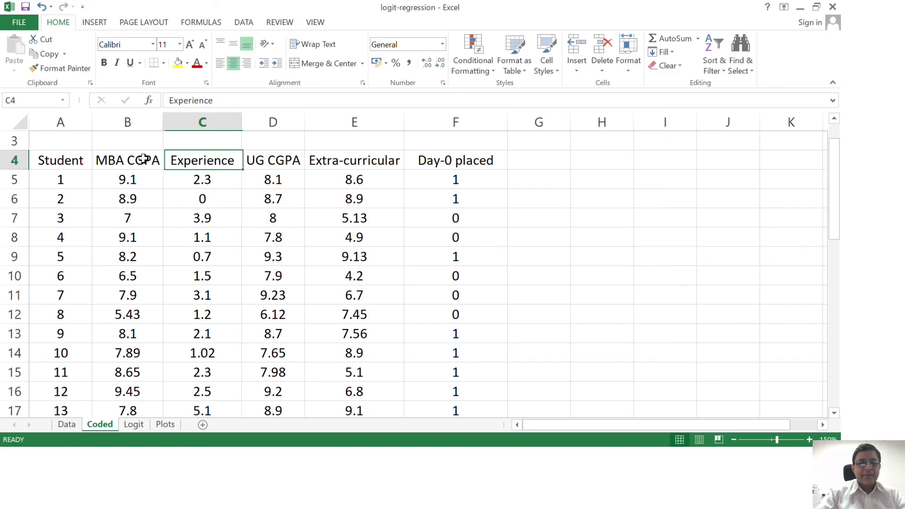
pyautogui.press('Right')
pyautogui.press('Right')
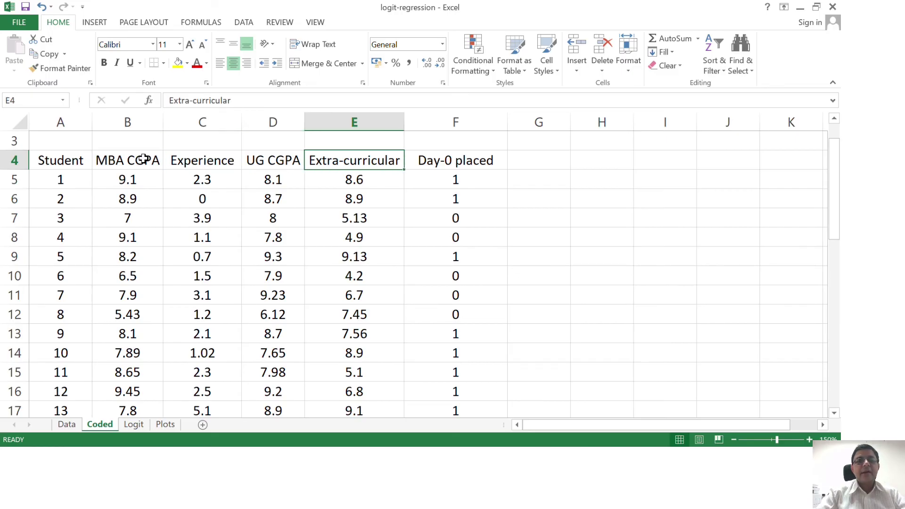
# Step: Go over the headers again from MBA CGPA to Day-0 placed, and compare student 1's outcome code with student 3's
pyautogui.press('Left')
pyautogui.press('Left')
pyautogui.press('Left')
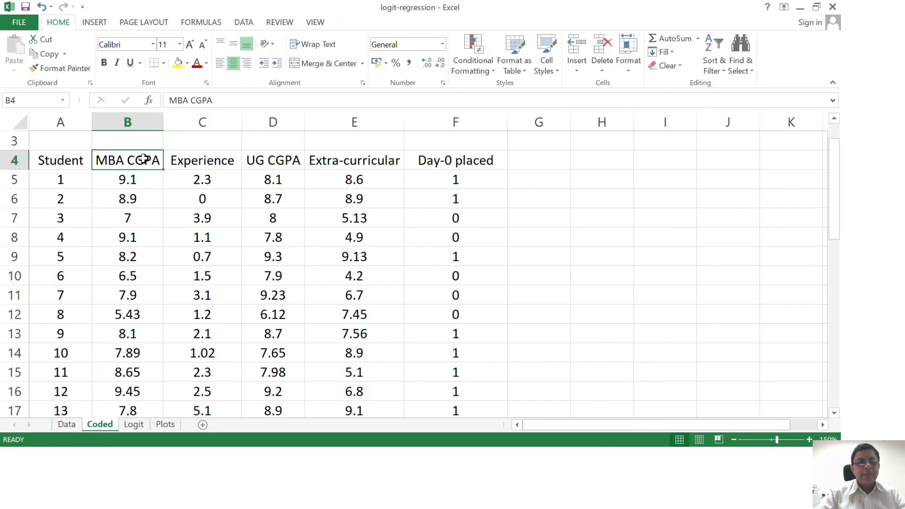
pyautogui.press('Right')
pyautogui.press('Right')
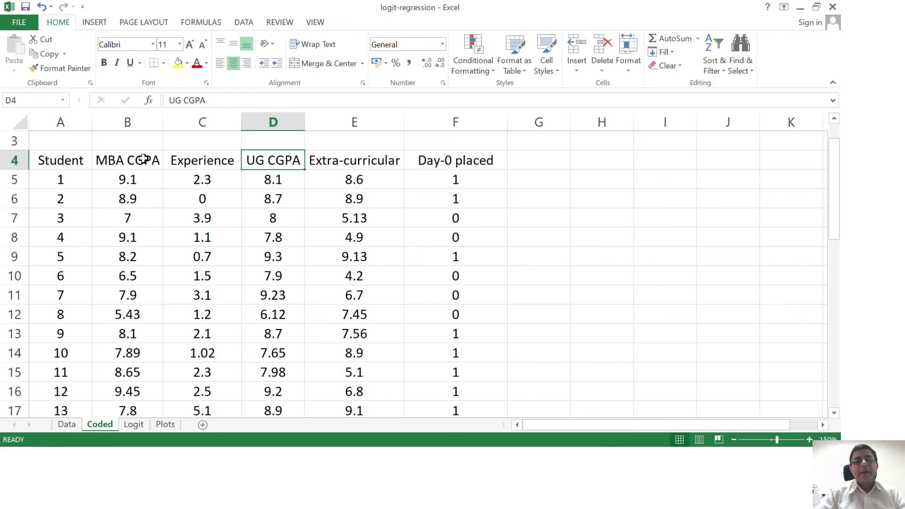
pyautogui.press('Right')
pyautogui.press('Right')
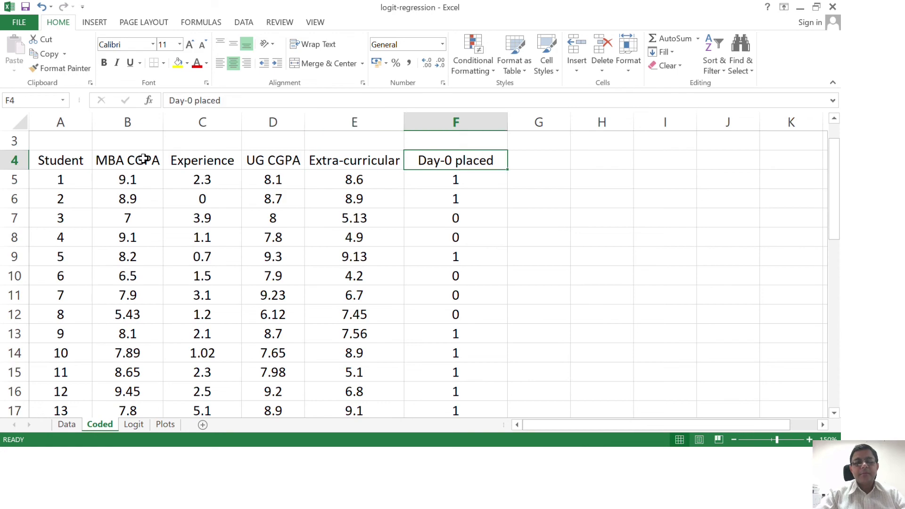
pyautogui.press('Down')
pyautogui.press('Up')
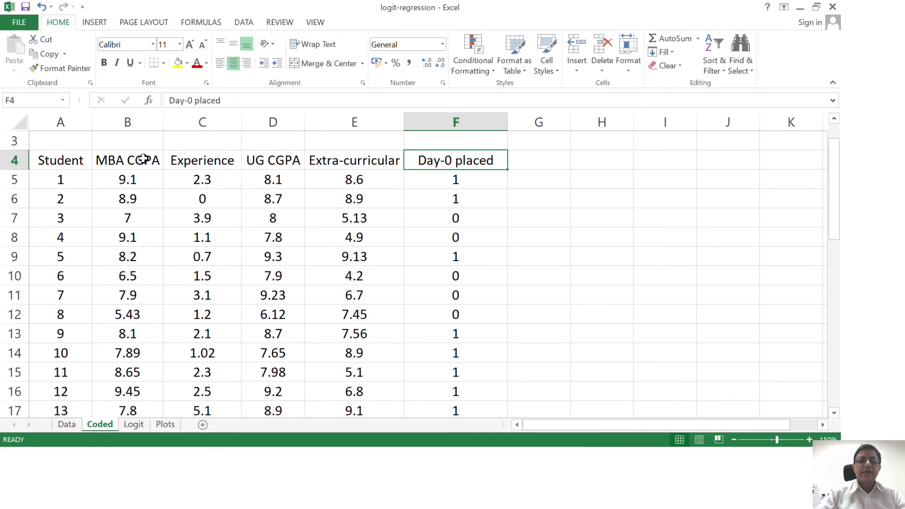
pyautogui.press('Down')
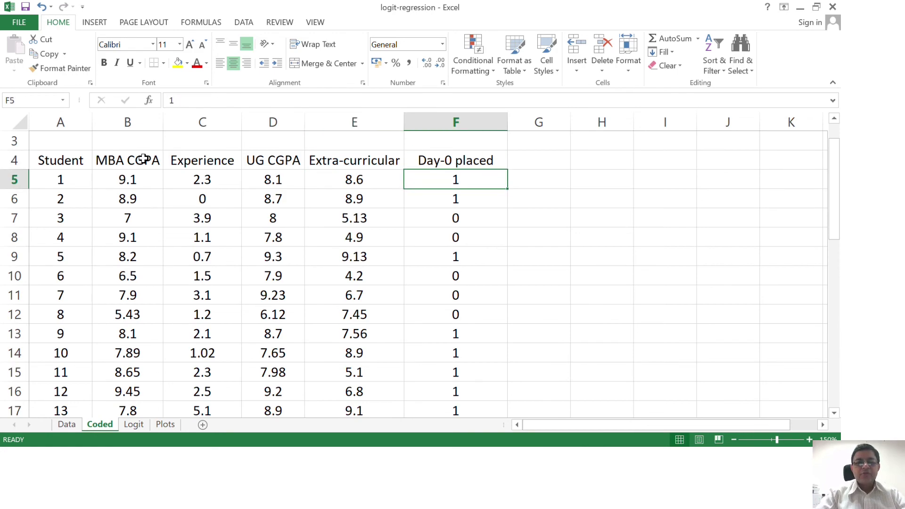
pyautogui.press('Down')
pyautogui.press('Down')
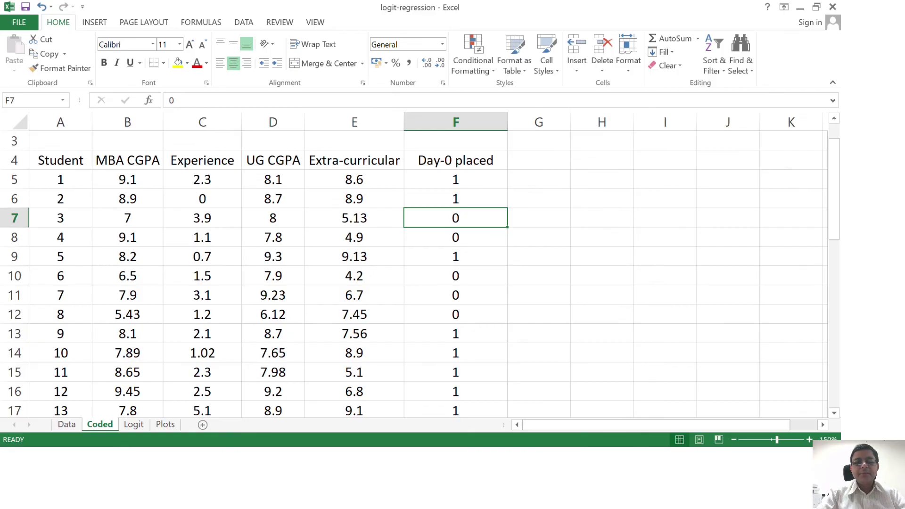
# Step: Switch to the PowerPoint slide show, reveal the data slide's content, and advance to the slide "Placement season: The Ask"
pyautogui.hotkey('alt', 'Tab')
pyautogui.hotkey('shift', 'F5')
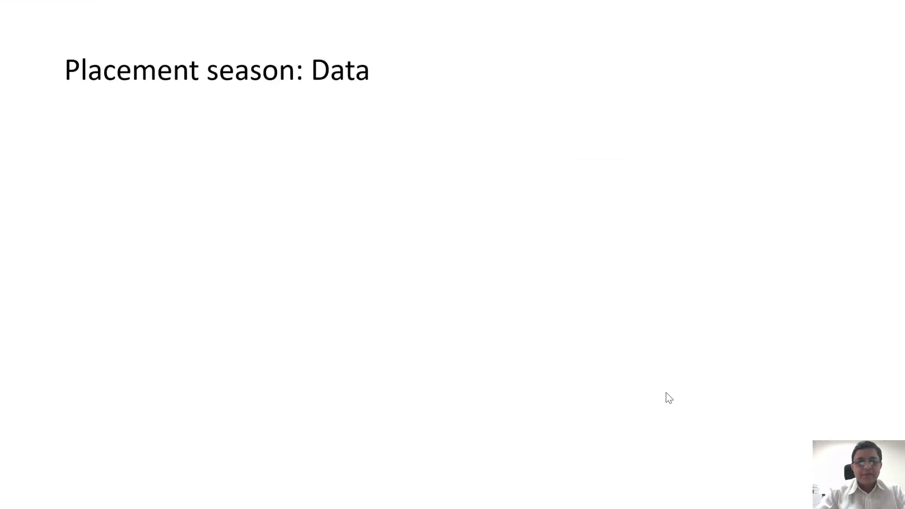
pyautogui.click(373, 218)
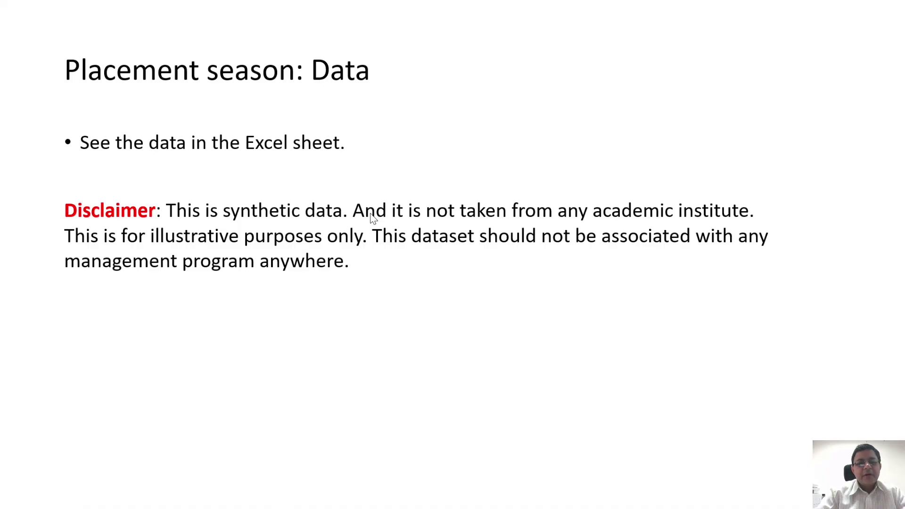
pyautogui.press('Right')
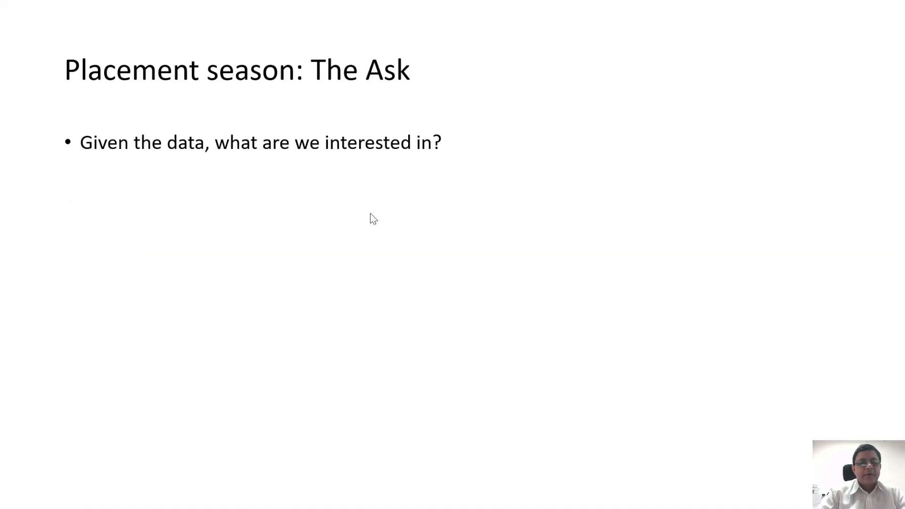